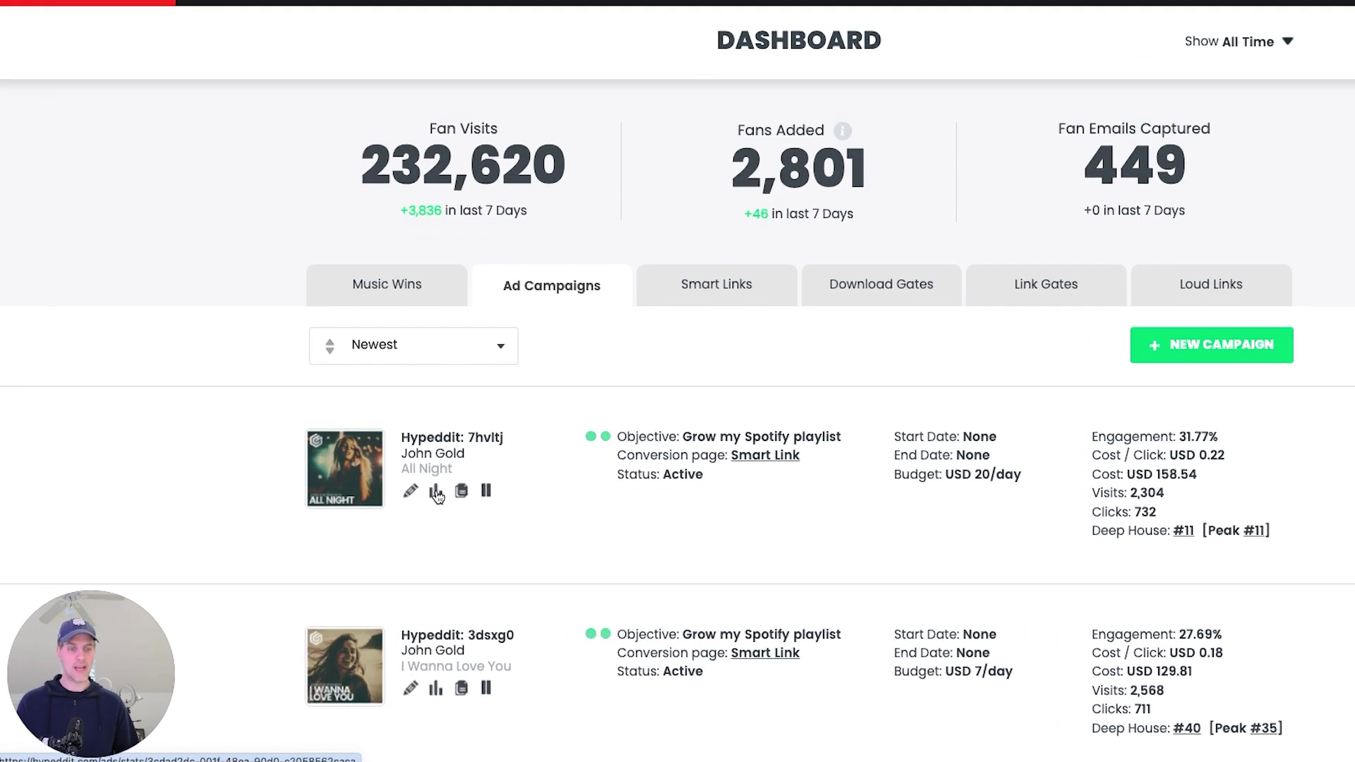
# Step: Show All Night's analytics for All time: 2,305 visits, 732 link clicks, 31.76% engagement
pyautogui.click(436, 493)
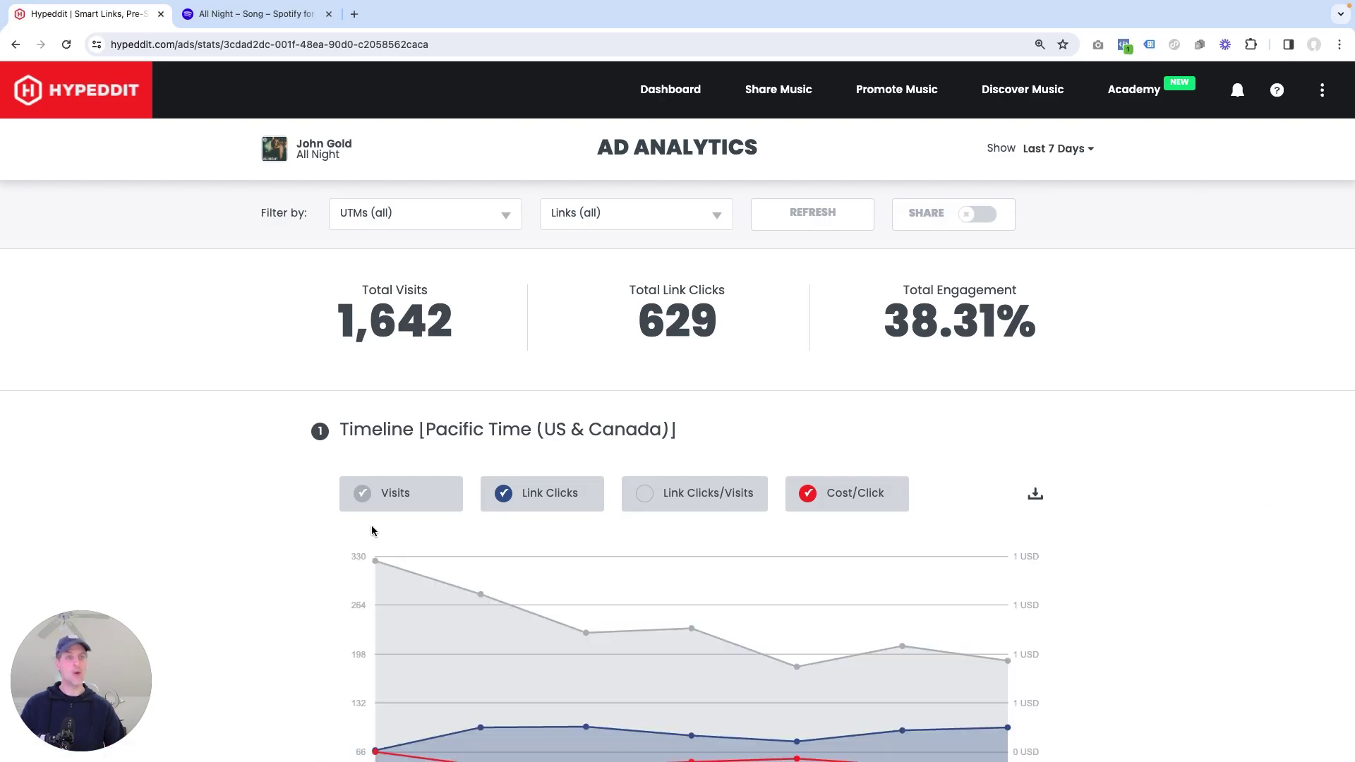
pyautogui.click(1058, 150)
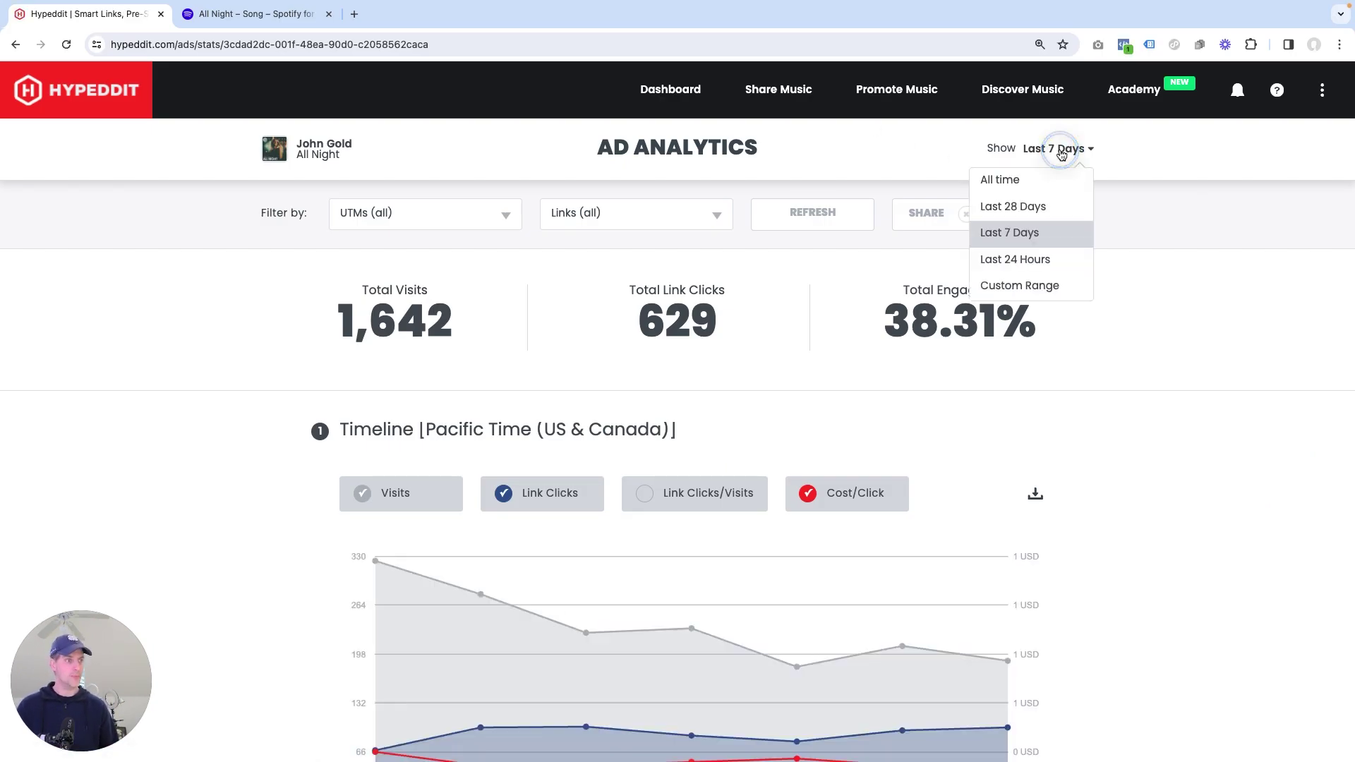
pyautogui.click(1016, 182)
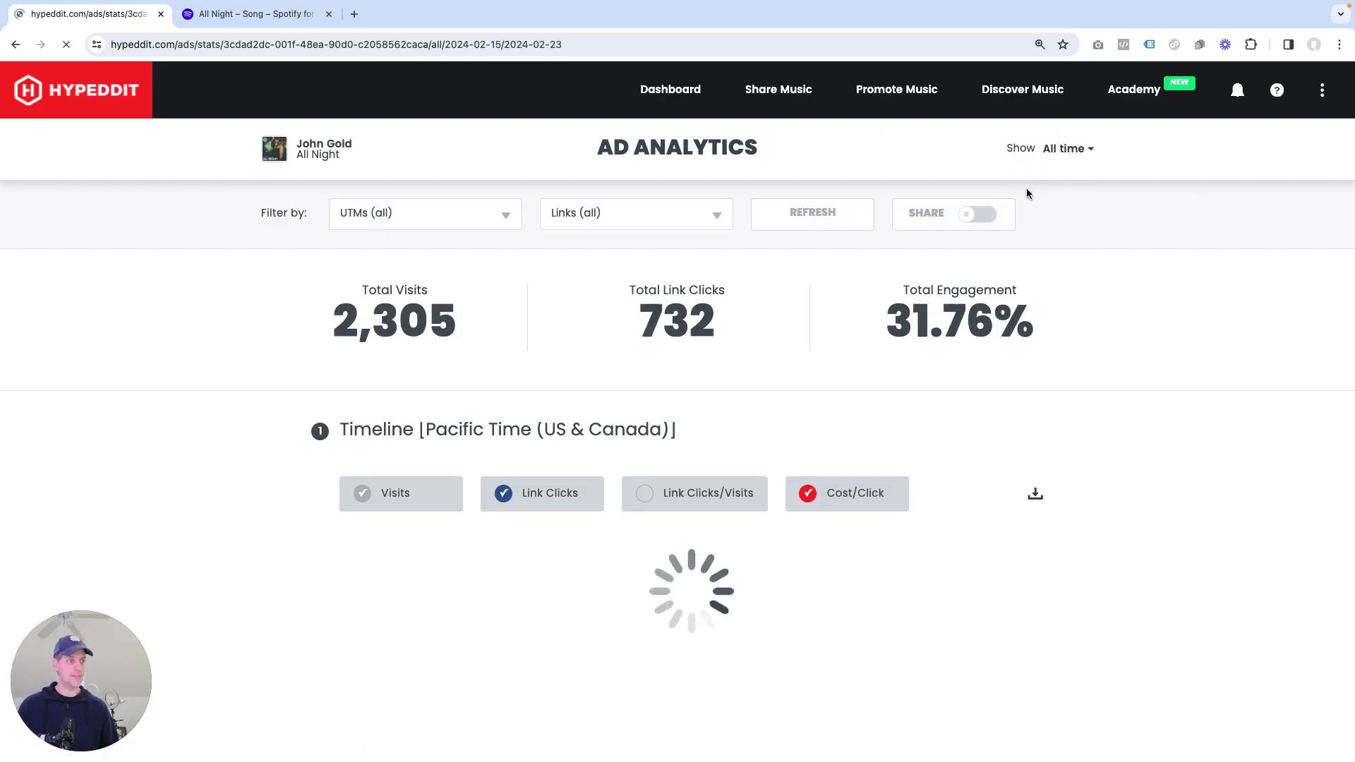
pyautogui.scroll(-3, 1168, 328)
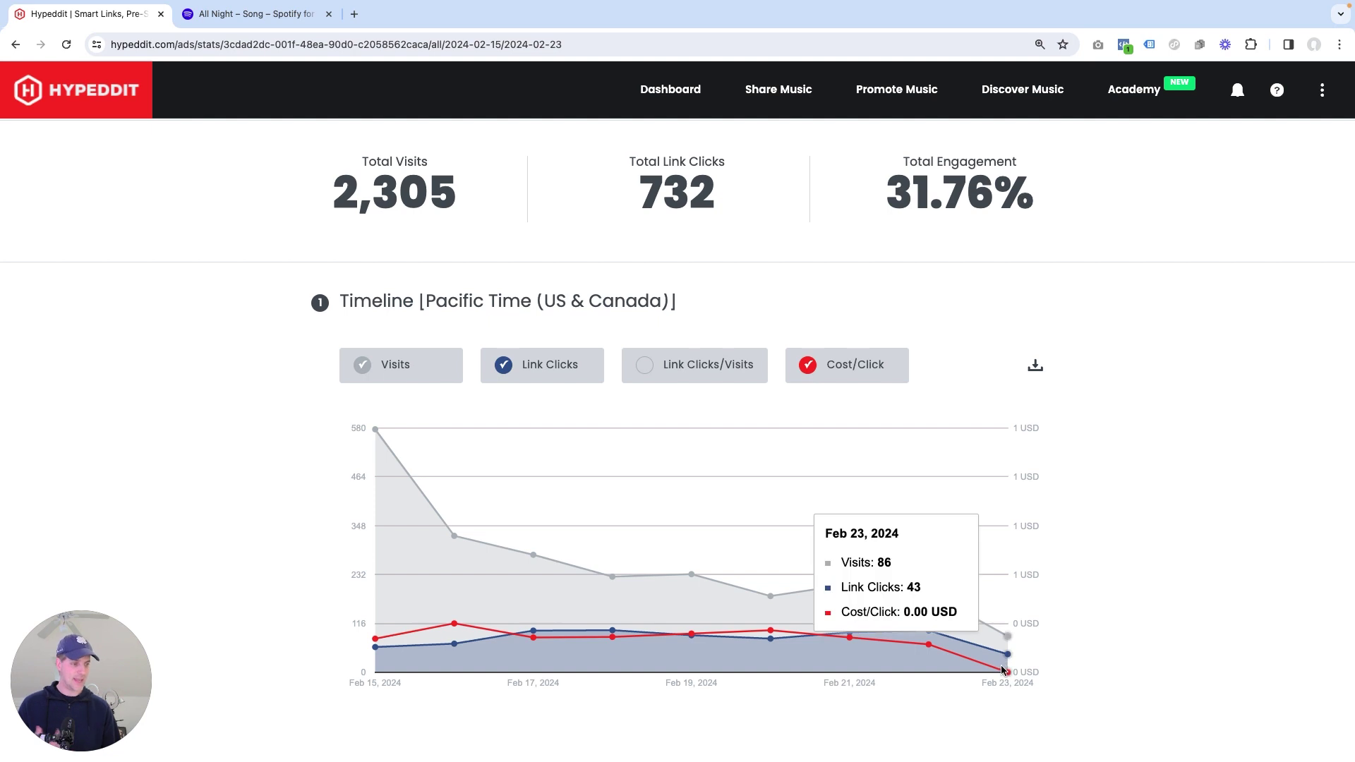
pyautogui.scroll(2, 1044, 654)
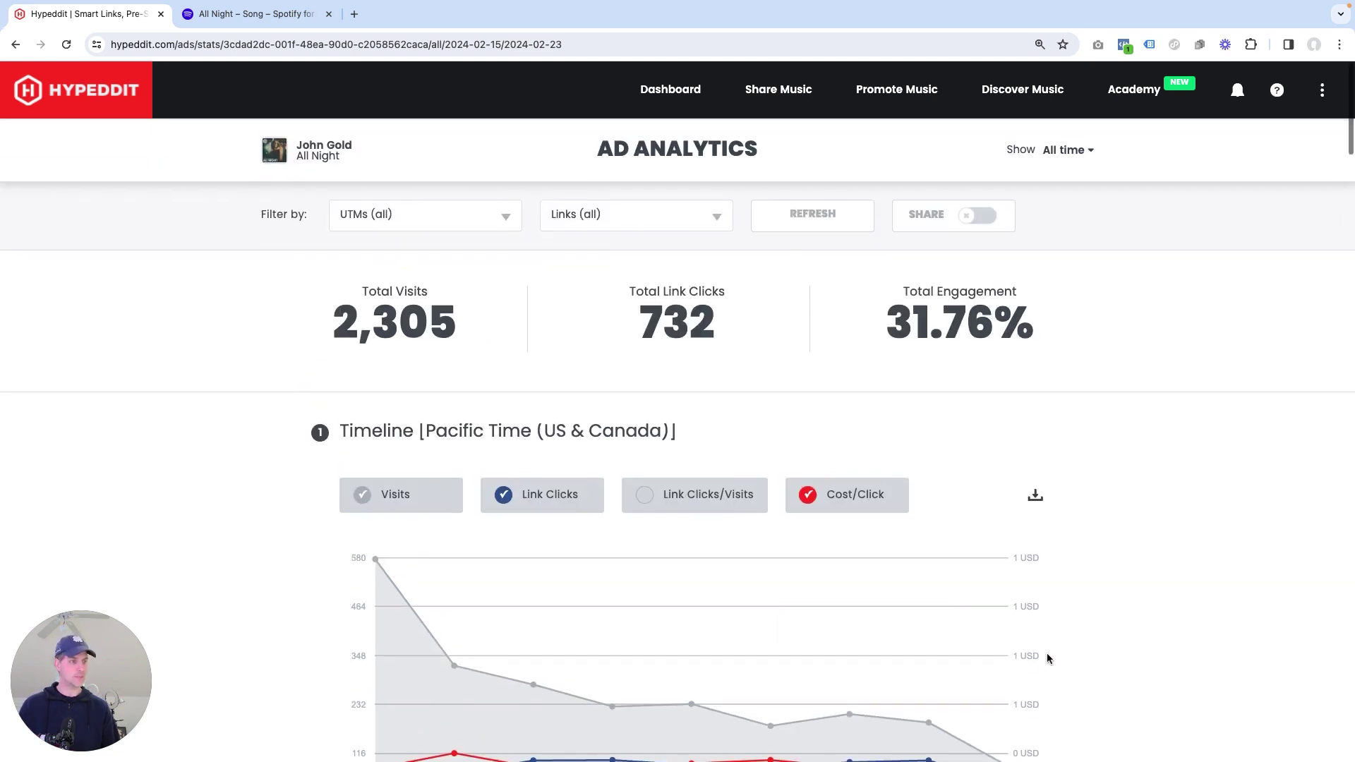
pyautogui.click(1087, 151)
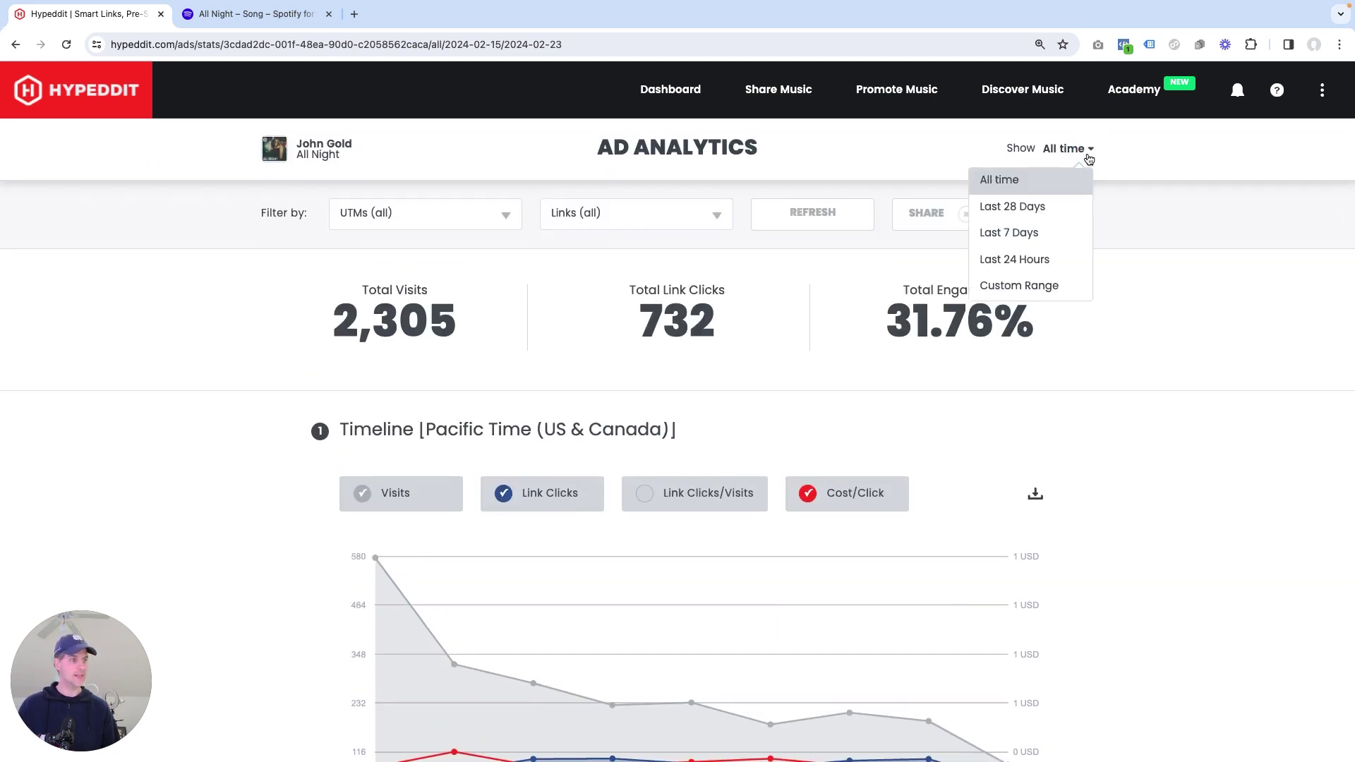
# Step: Apply a custom Feb 15–22, 2024 date range to the All Night analytics
pyautogui.click(1010, 294)
pyautogui.click(890, 305)
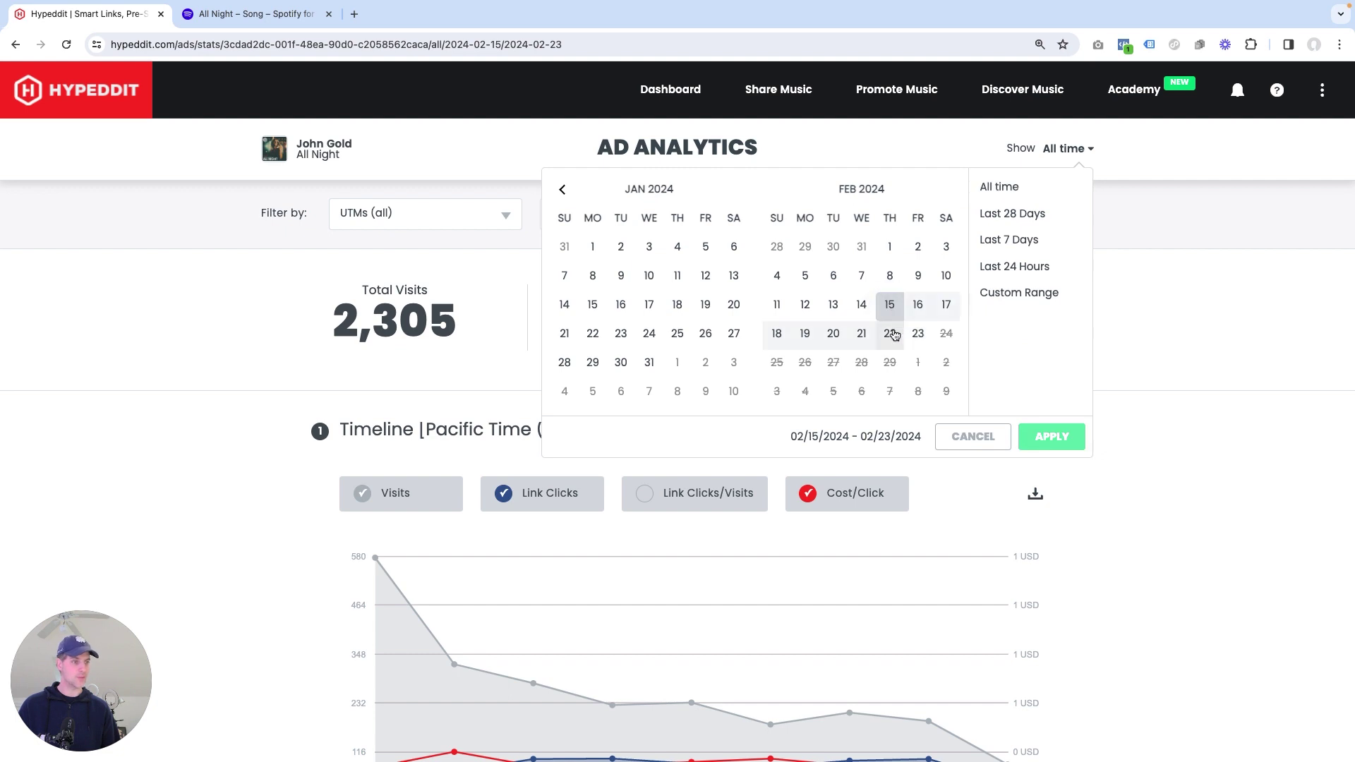
pyautogui.click(893, 337)
pyautogui.click(1051, 436)
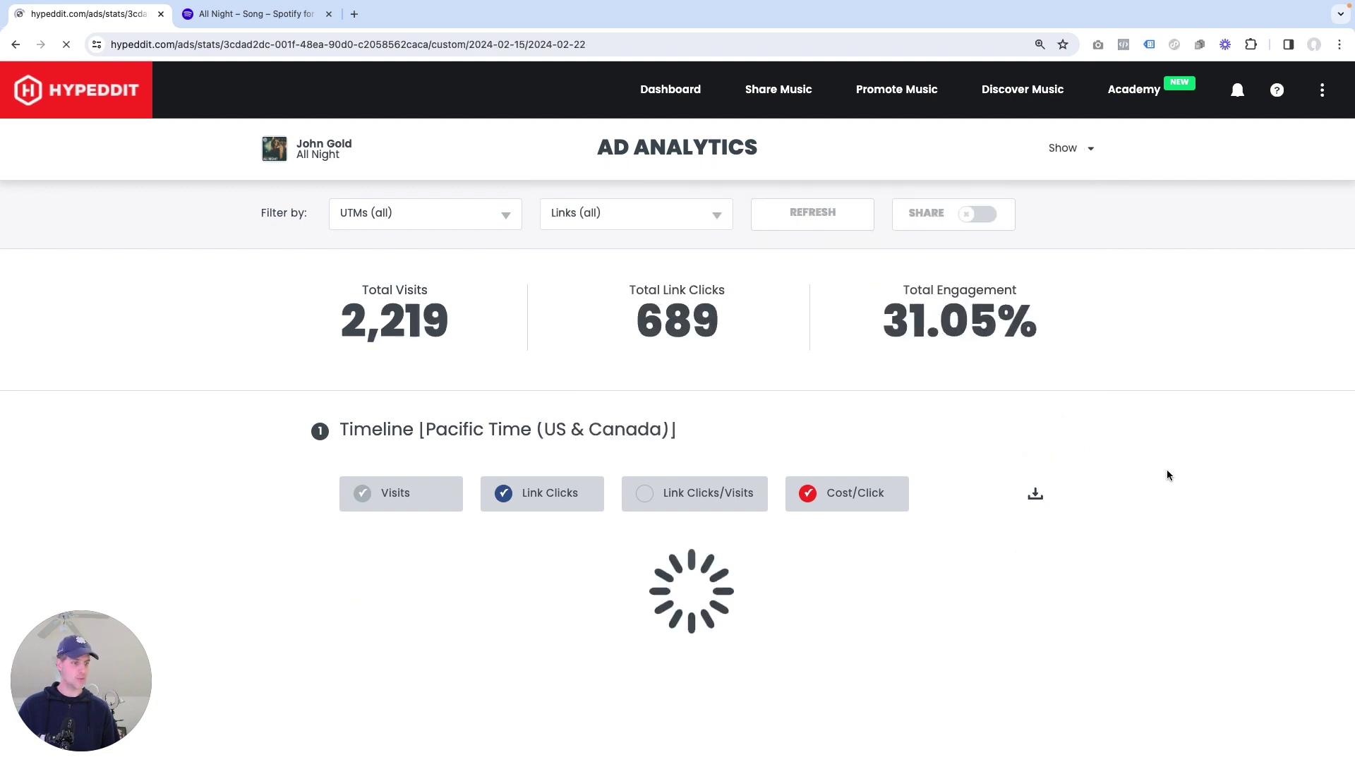
# Step: Review the Feb 15–22 timeline points, then chart Link Clicks/Visits ratio instead of Cost/Click
pyautogui.scroll(-3, 1163, 469)
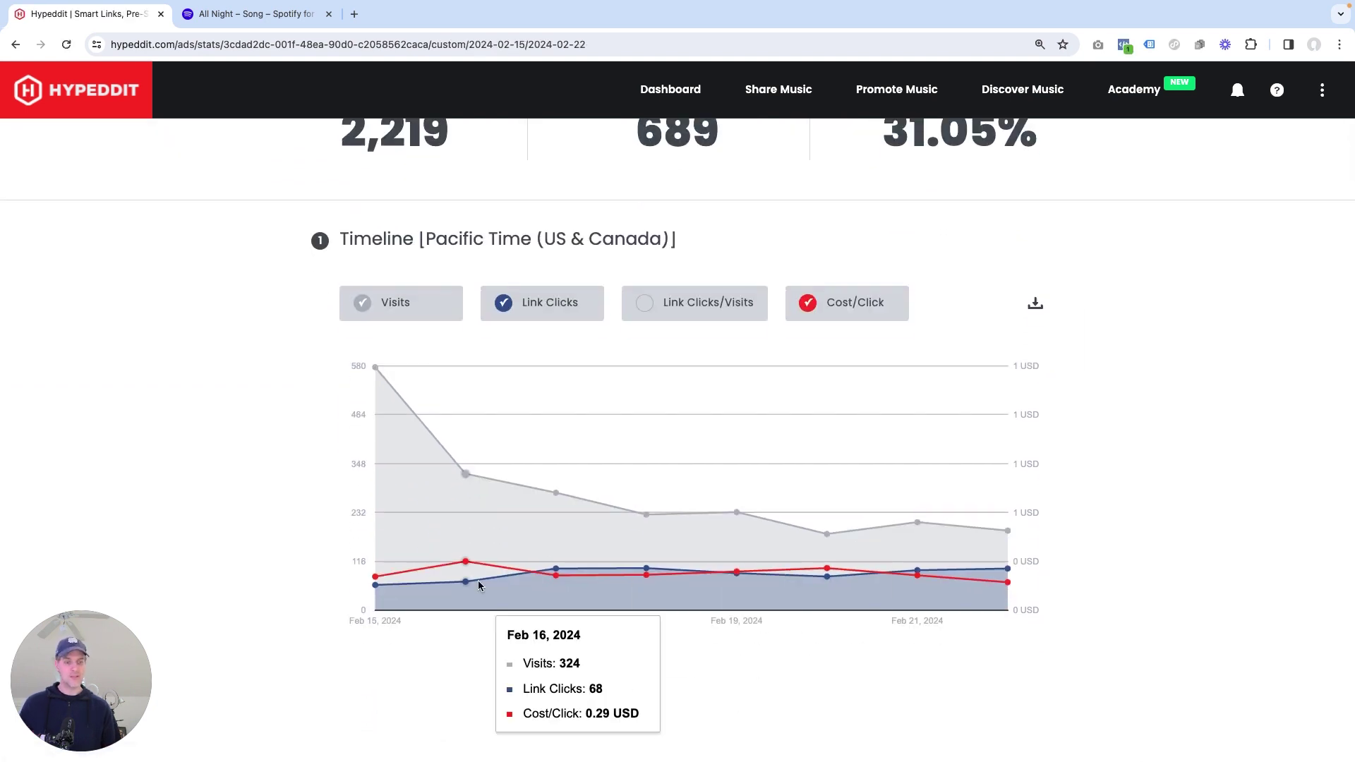
pyautogui.moveTo(374, 577)
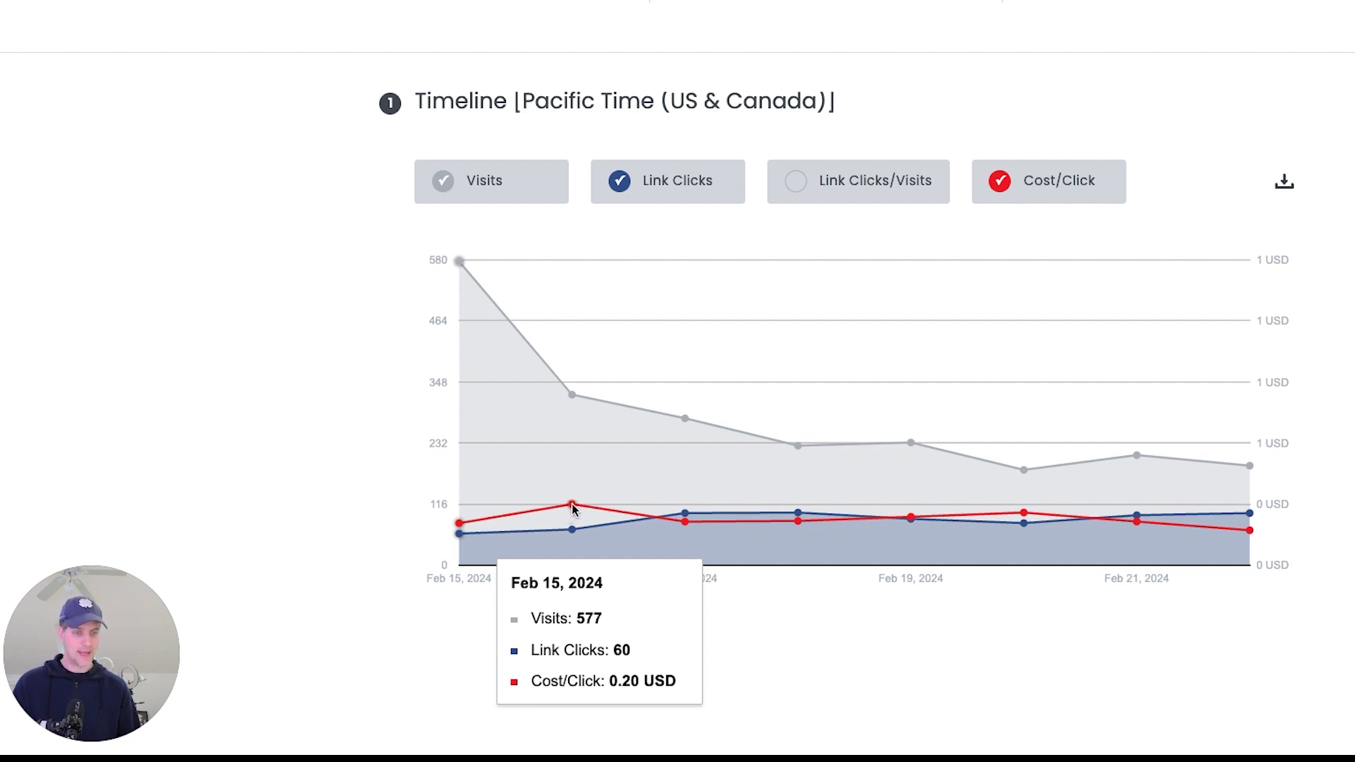
pyautogui.moveTo(547, 506)
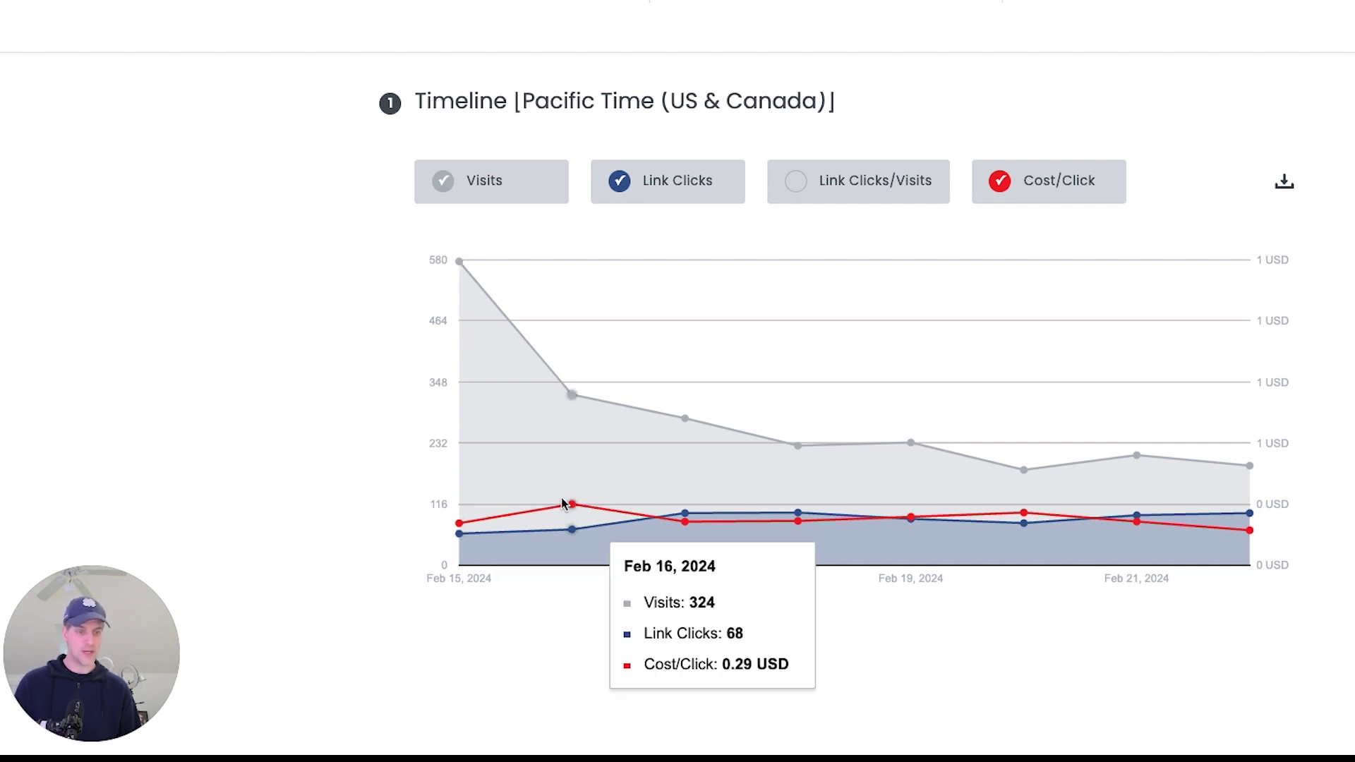
pyautogui.moveTo(678, 519)
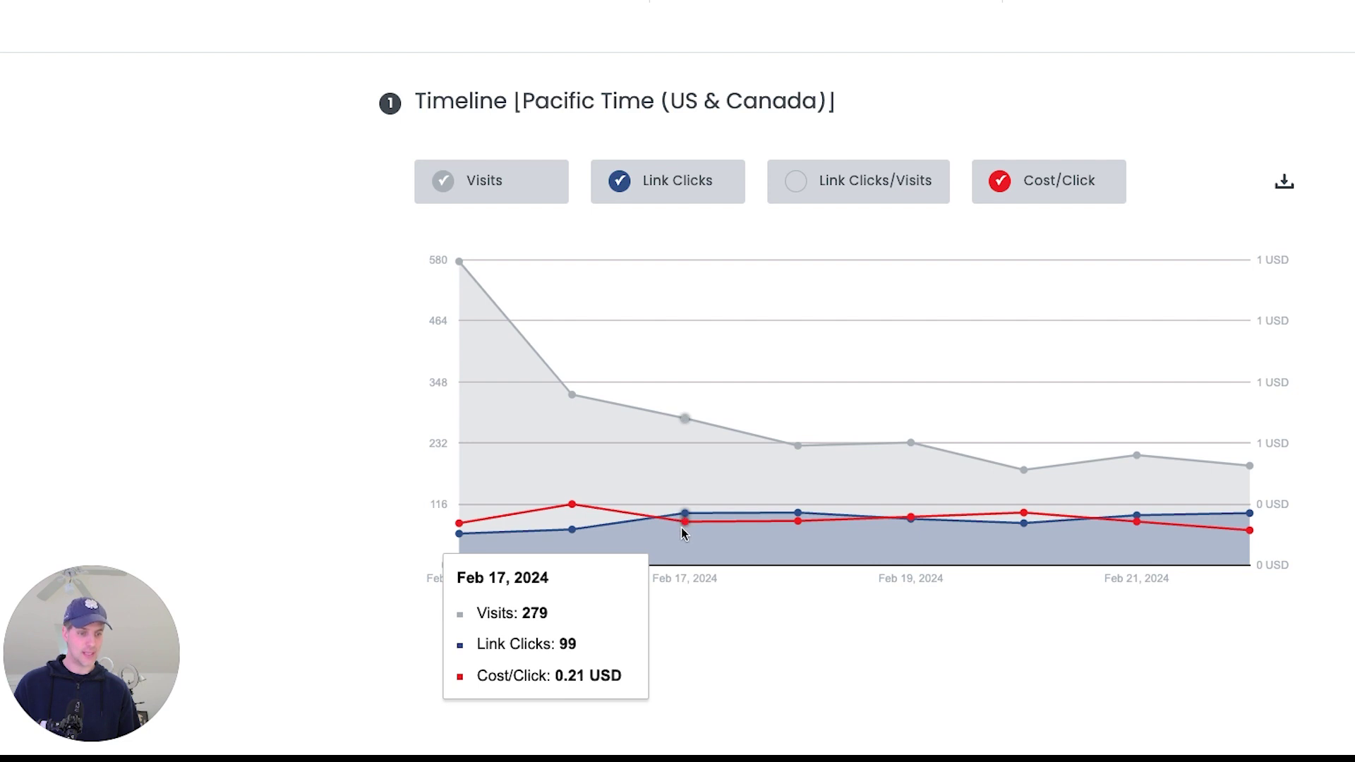
pyautogui.moveTo(902, 524)
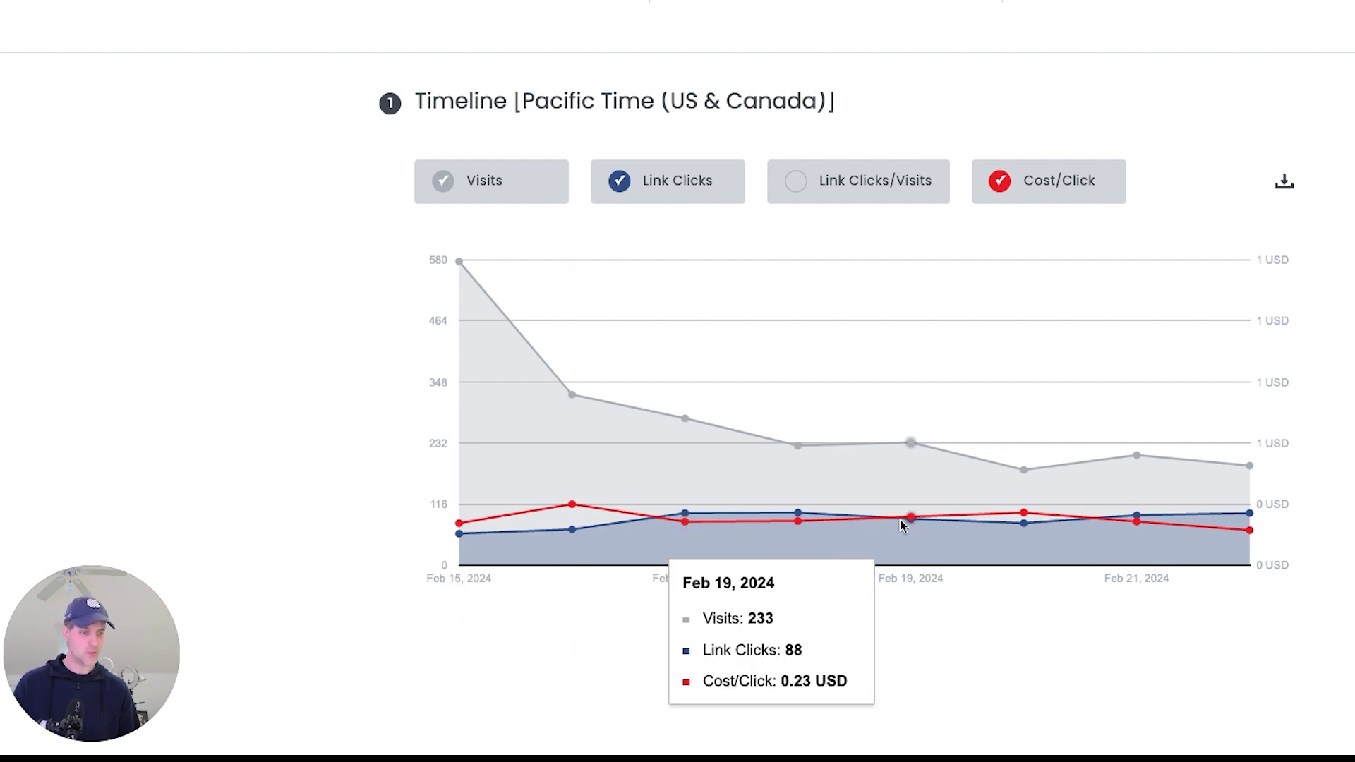
pyautogui.moveTo(1140, 526)
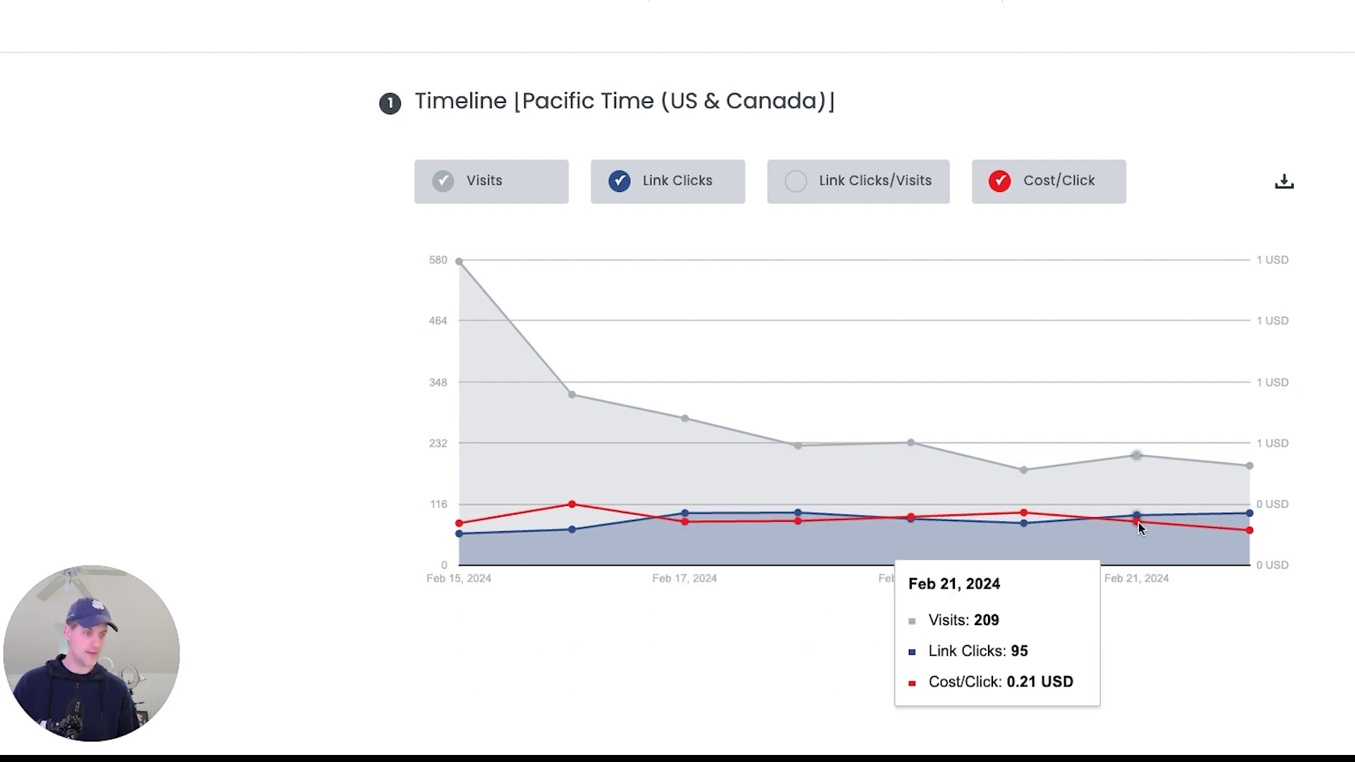
pyautogui.moveTo(1247, 535)
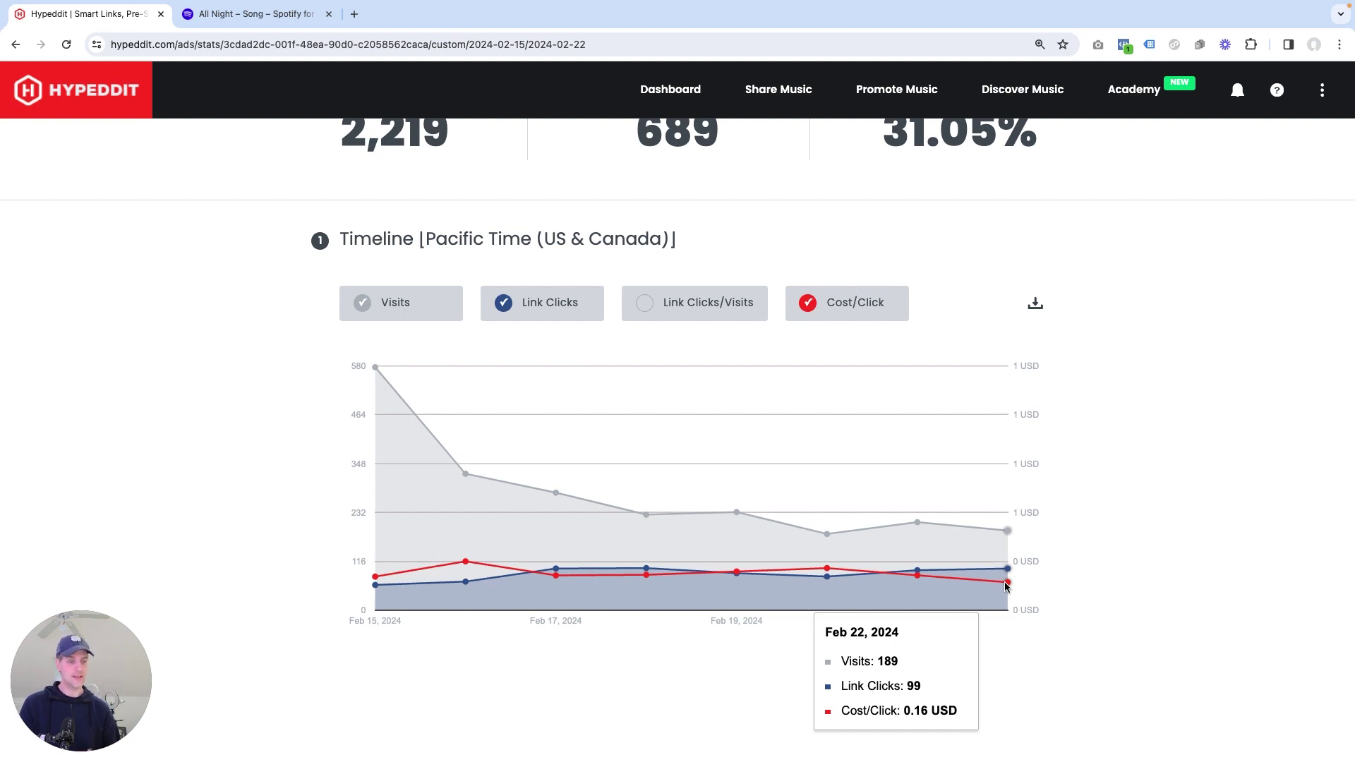
pyautogui.moveTo(377, 581)
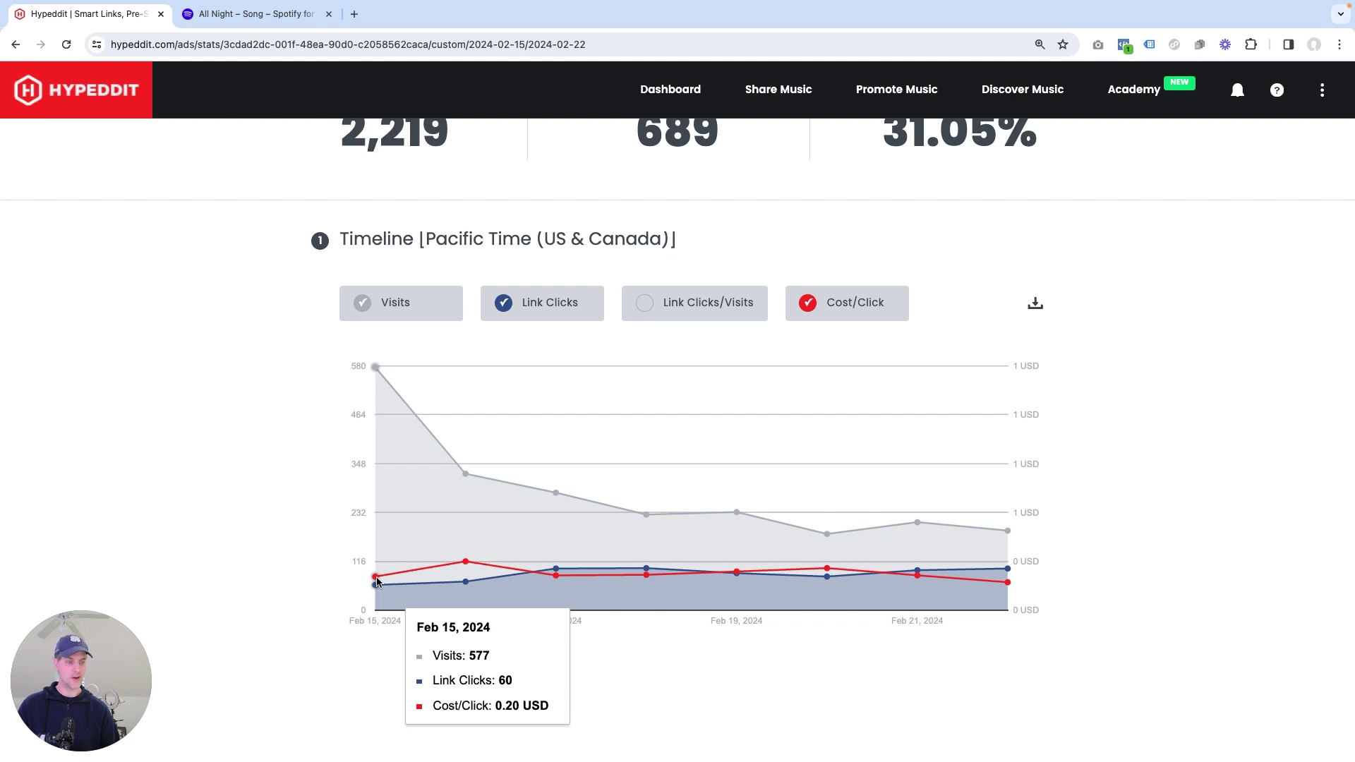
pyautogui.moveTo(468, 565)
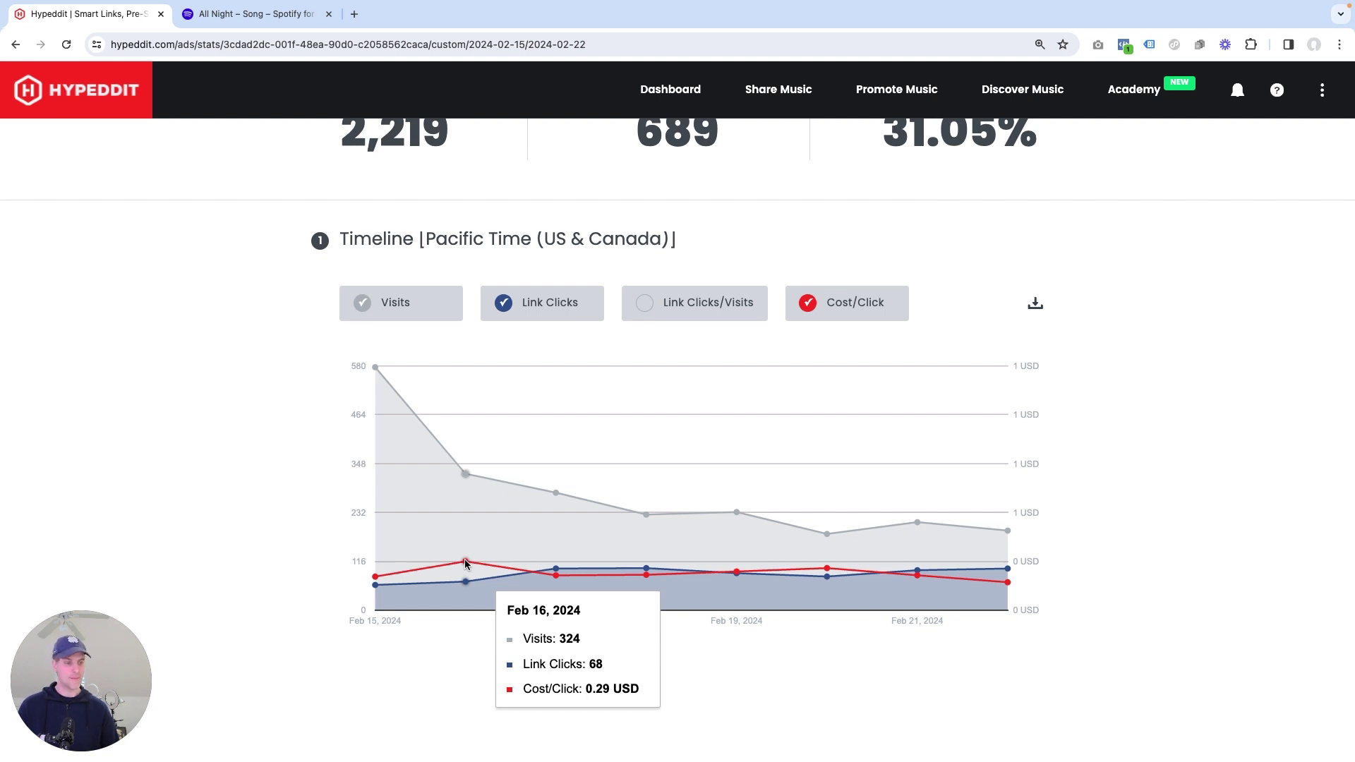
pyautogui.moveTo(570, 576)
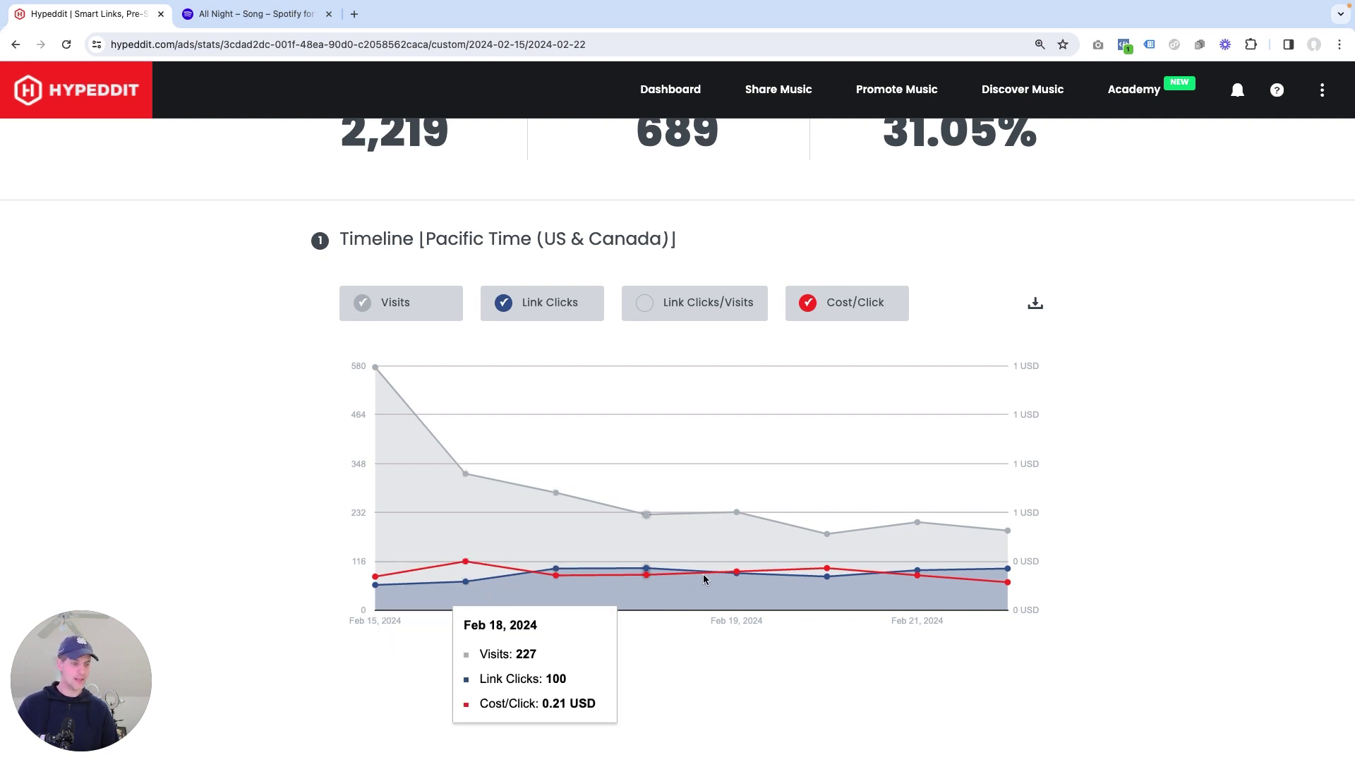
pyautogui.moveTo(1006, 586)
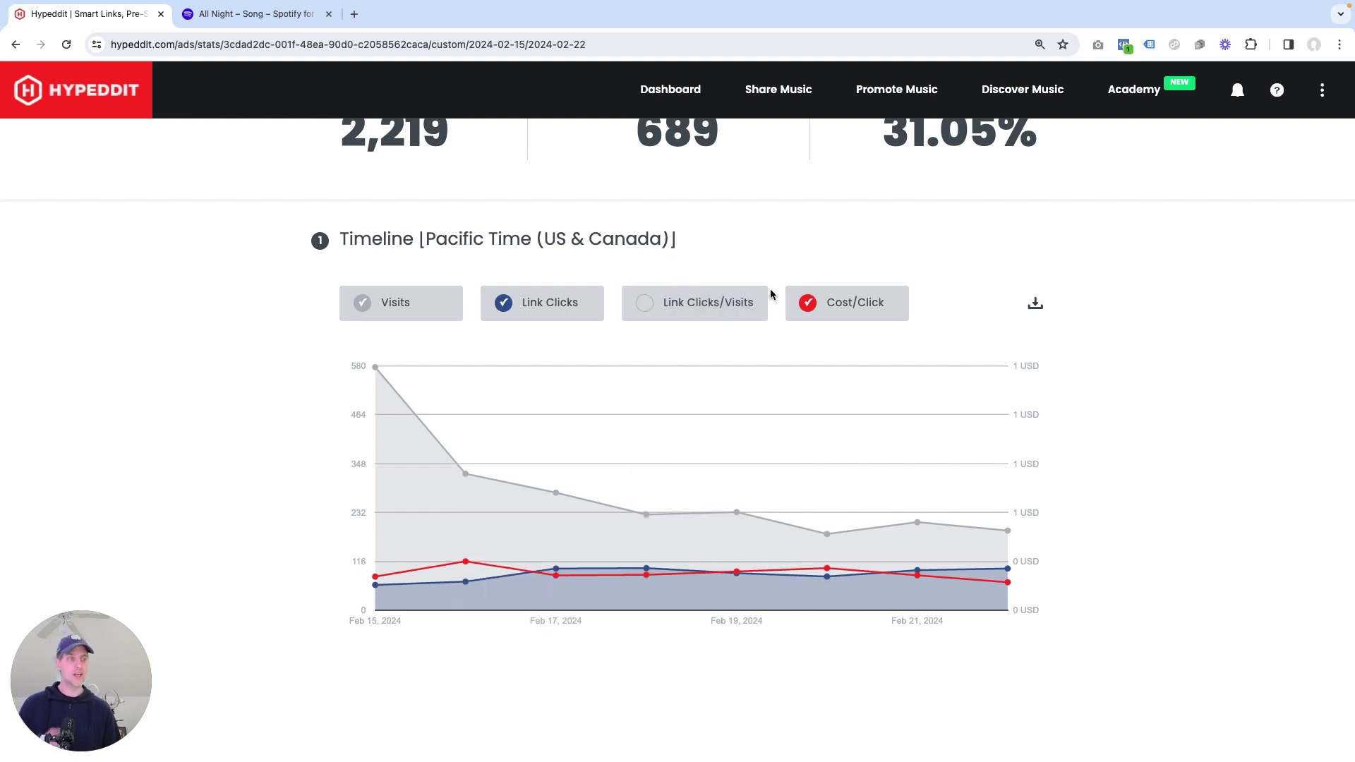
pyautogui.click(672, 306)
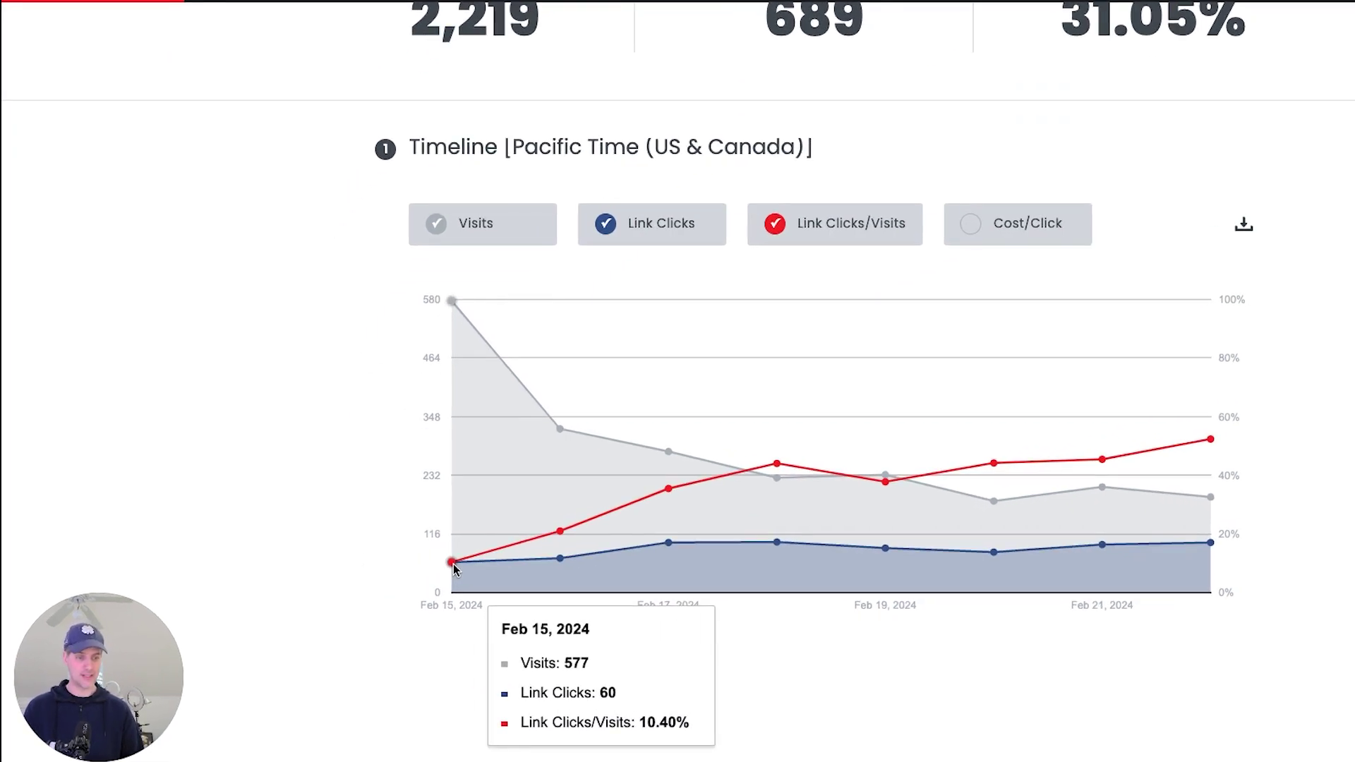
pyautogui.moveTo(561, 553)
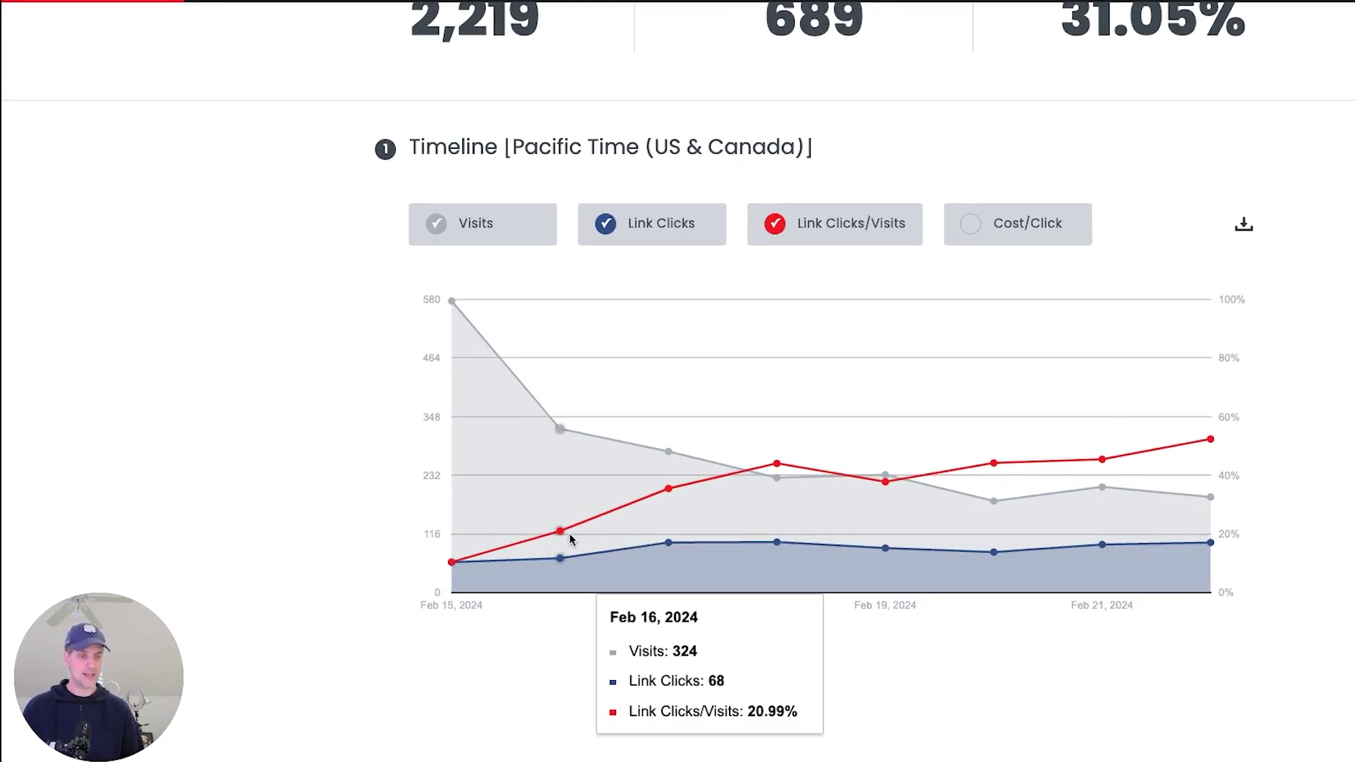
pyautogui.moveTo(655, 494)
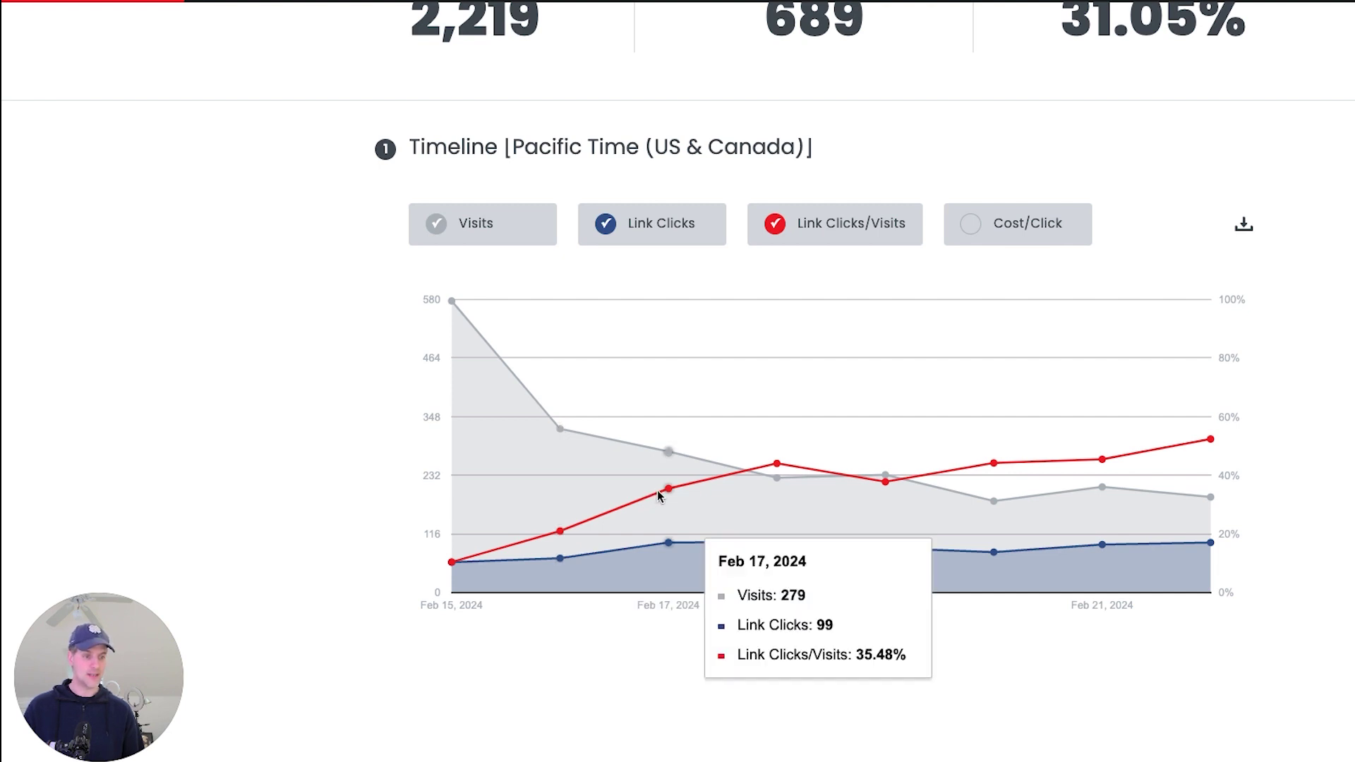
pyautogui.moveTo(784, 471)
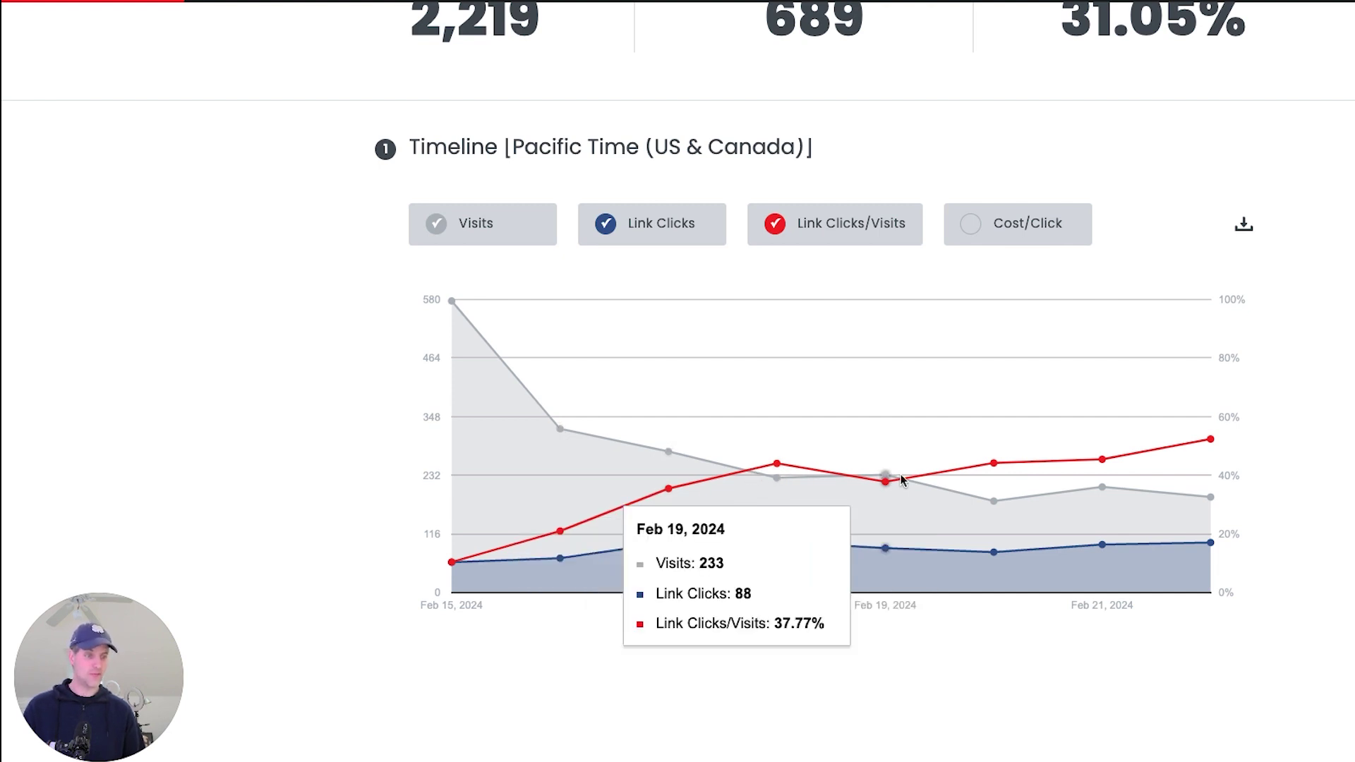
pyautogui.moveTo(994, 466)
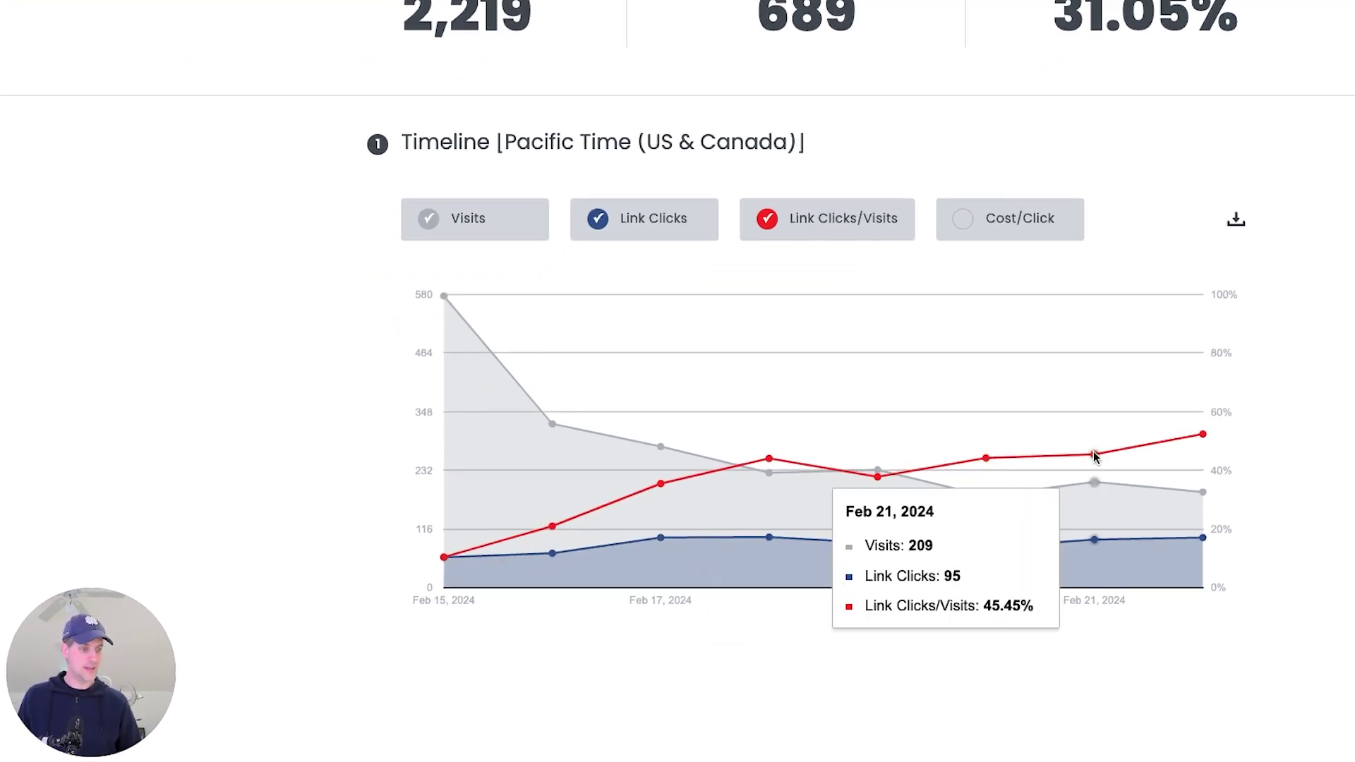
pyautogui.moveTo(1191, 436)
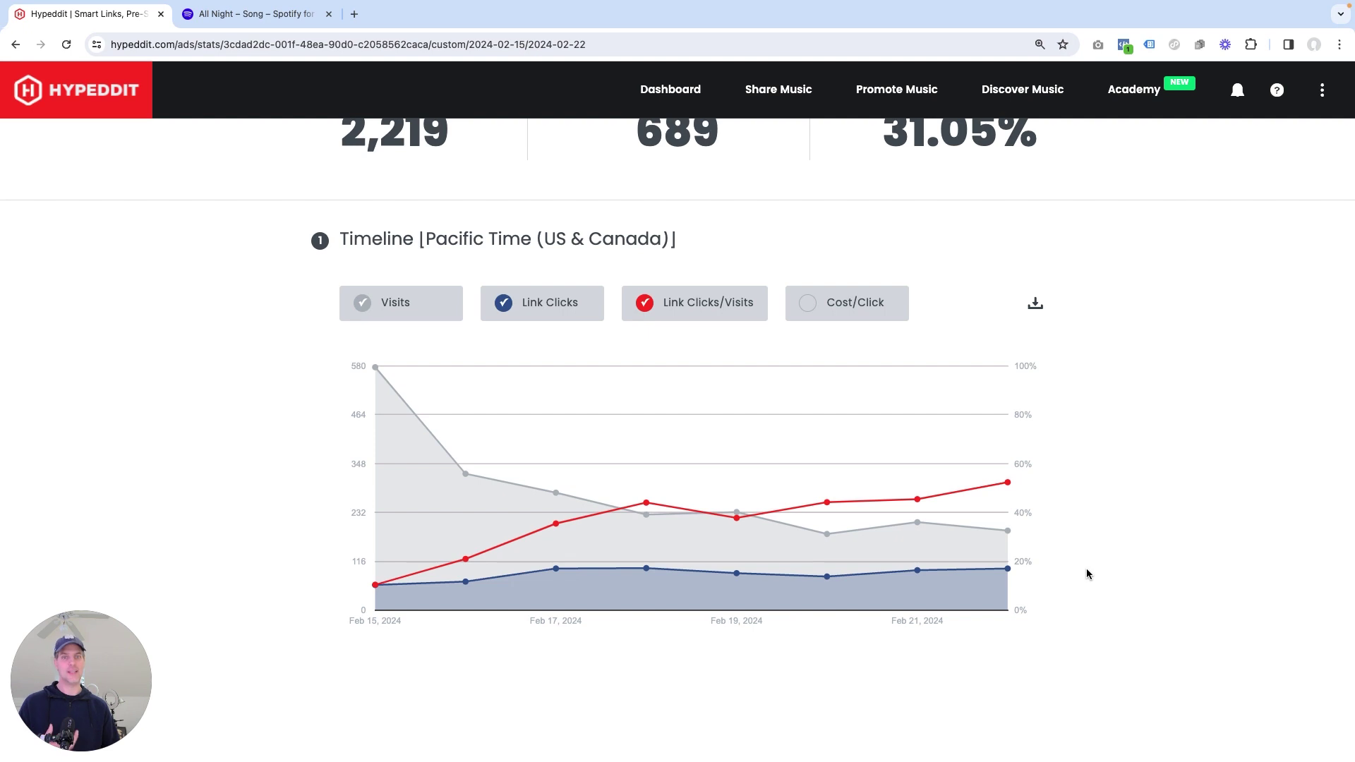
# Step: Review the top three Top Audiences rows, then switch to All Night's Spotify for Artists stats
pyautogui.scroll(1, 1102, 571)
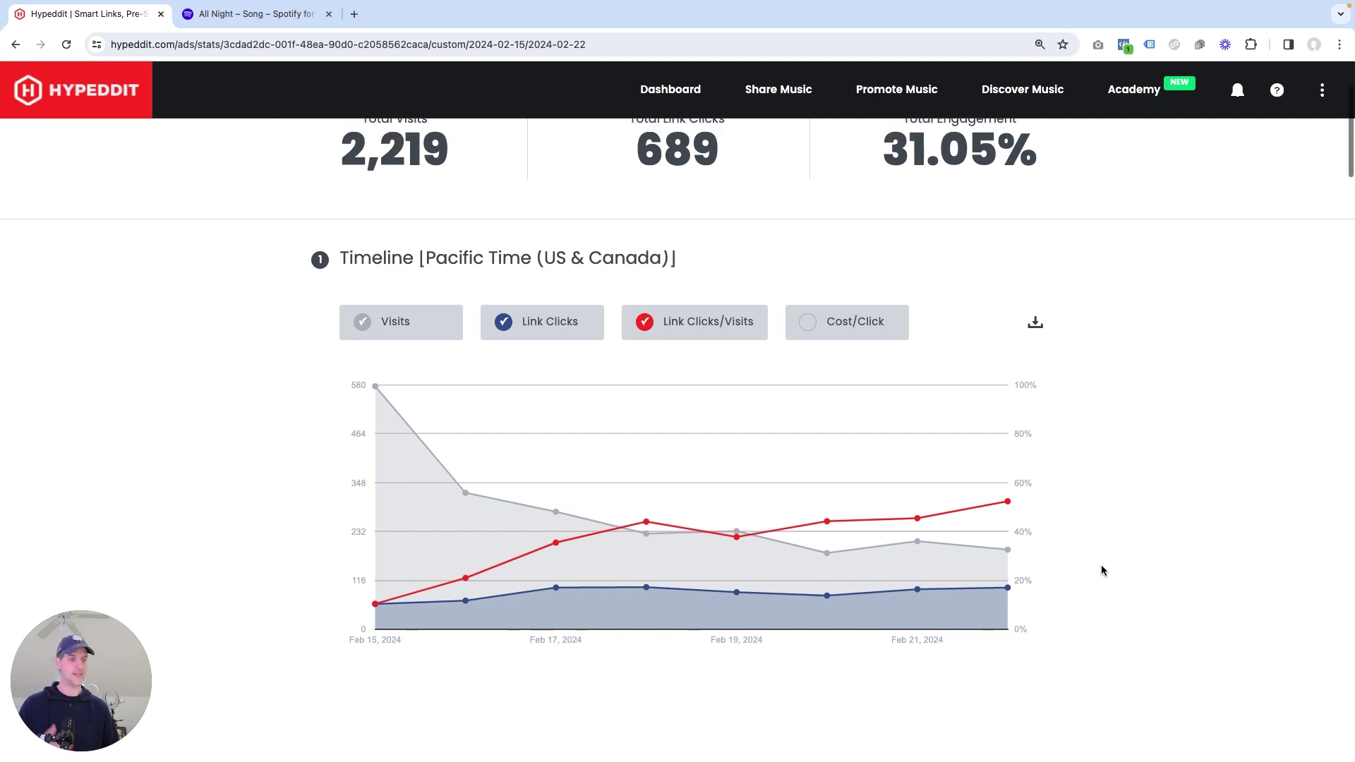
pyautogui.scroll(-5, 1101, 572)
pyautogui.scroll(-2, 1101, 570)
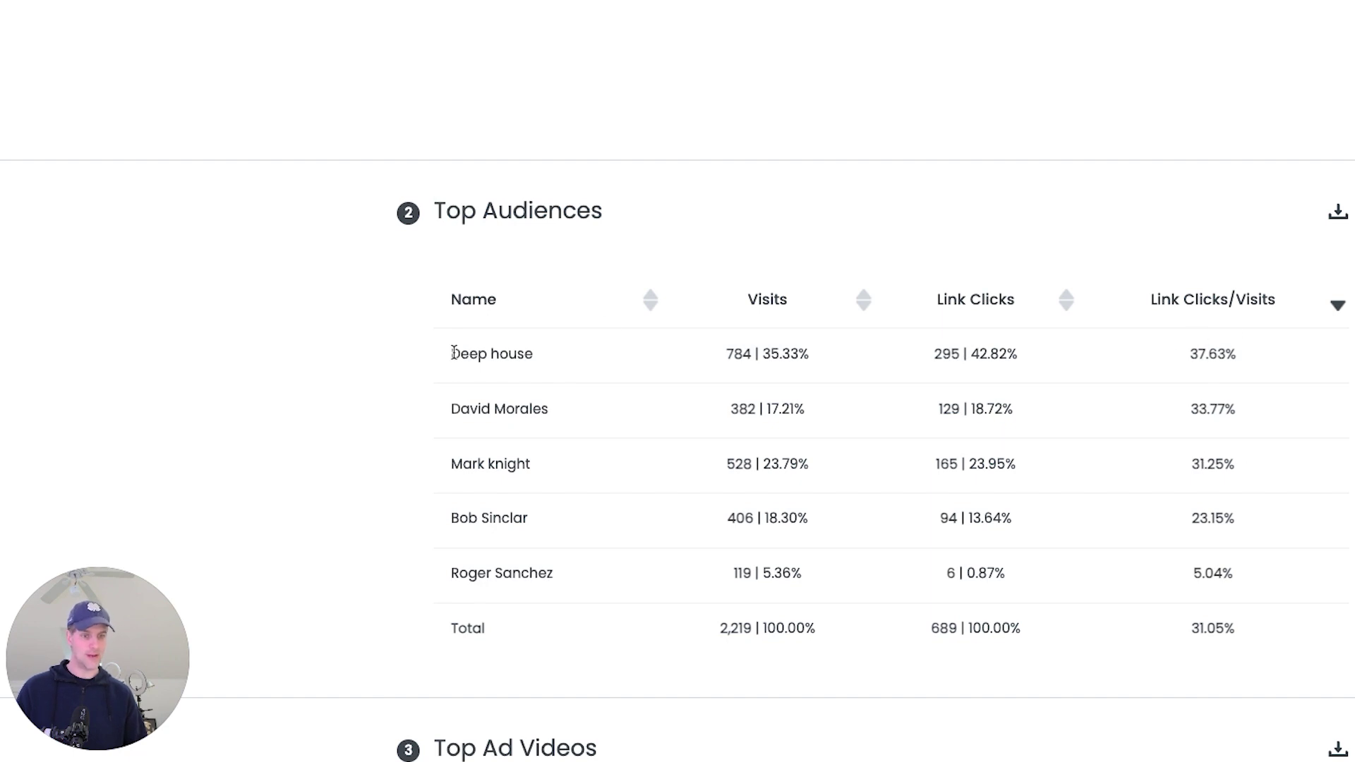
pyautogui.moveTo(451, 353); pyautogui.dragTo(1214, 467)
pyautogui.click(1214, 468)
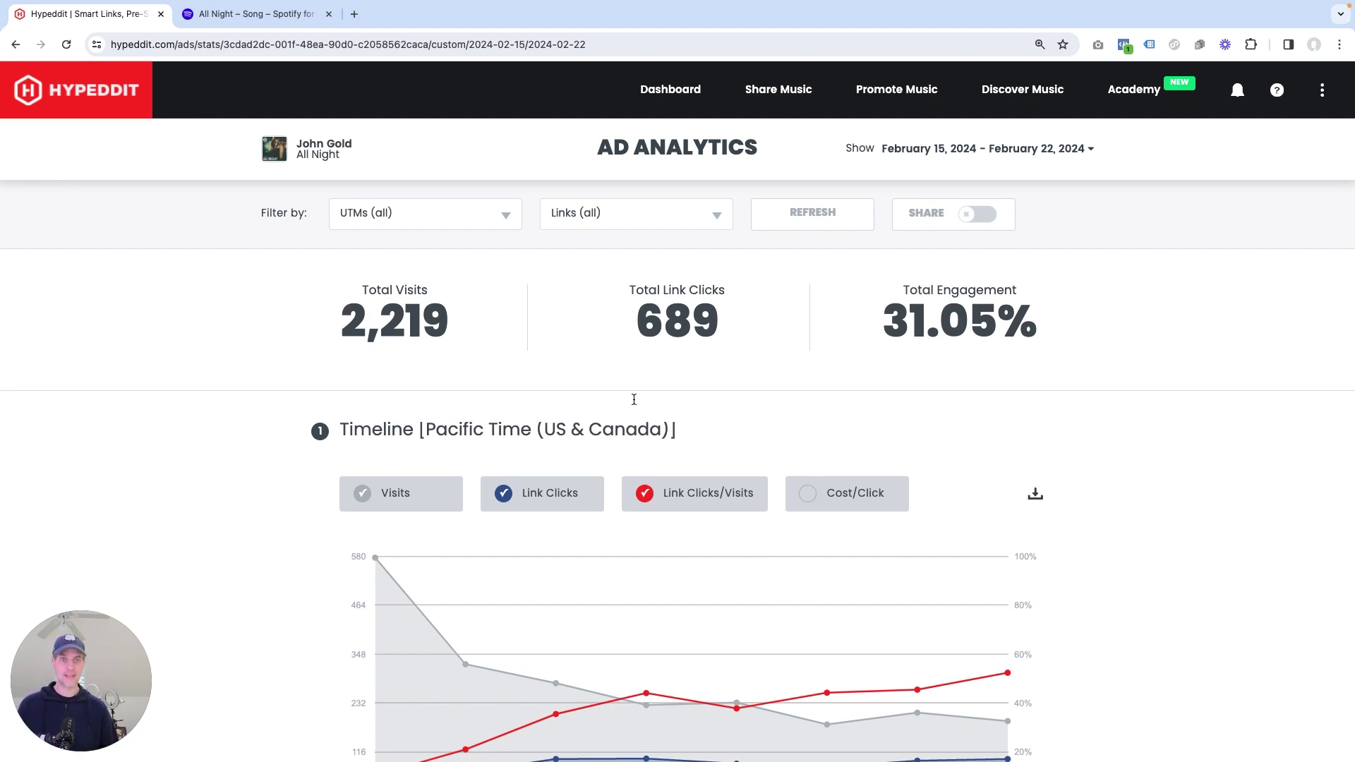
pyautogui.click(248, 14)
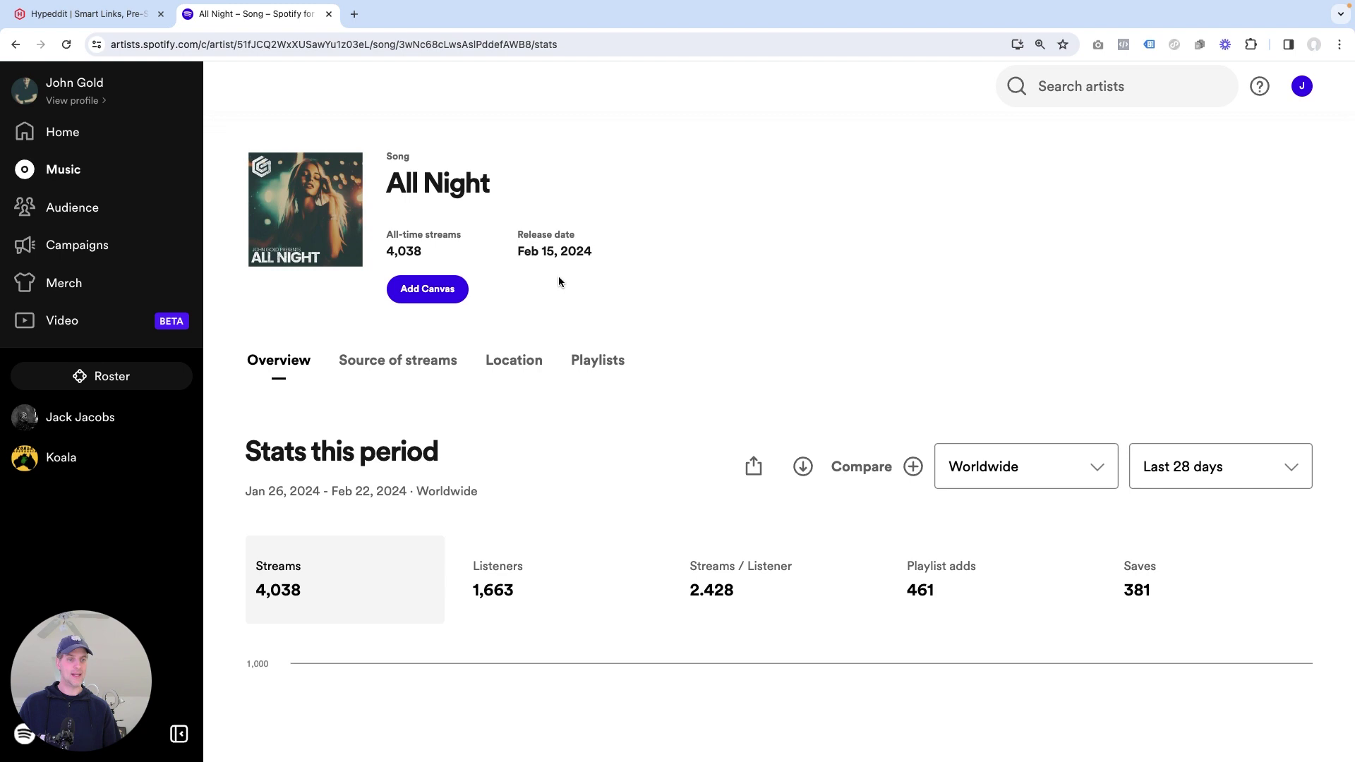
pyautogui.scroll(-4, 559, 282)
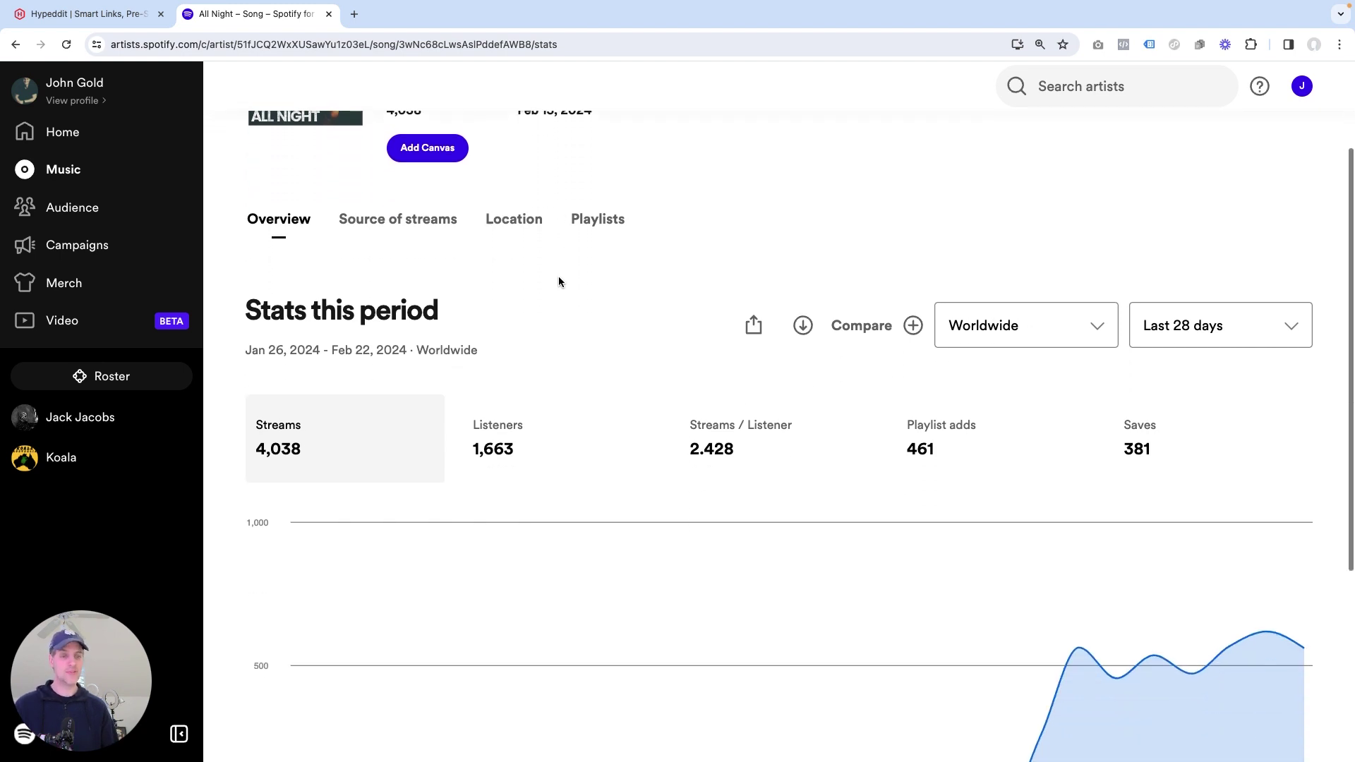
pyautogui.scroll(-1, 561, 283)
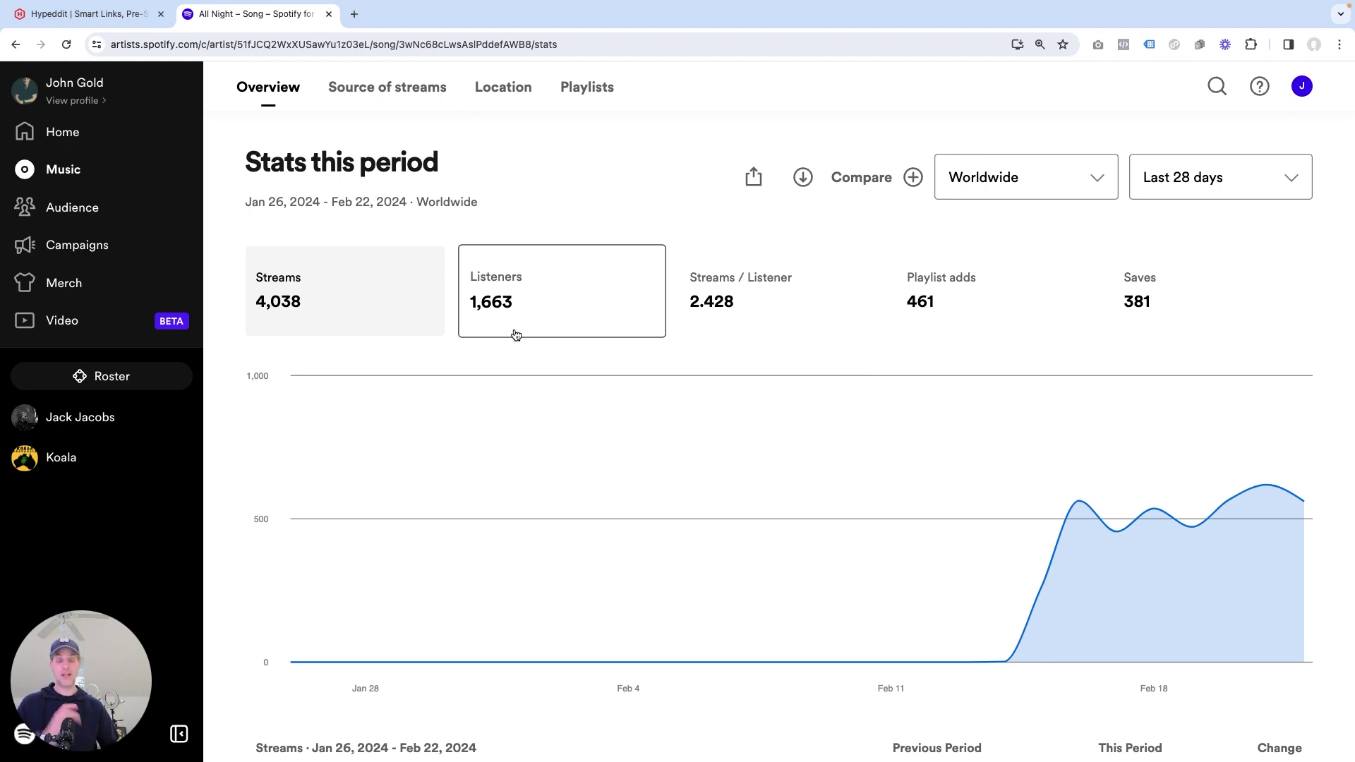
# Step: Inspect All Night's Feb 14–22 stream chart points, including 561 streams on Feb 22
pyautogui.moveTo(1019, 637)
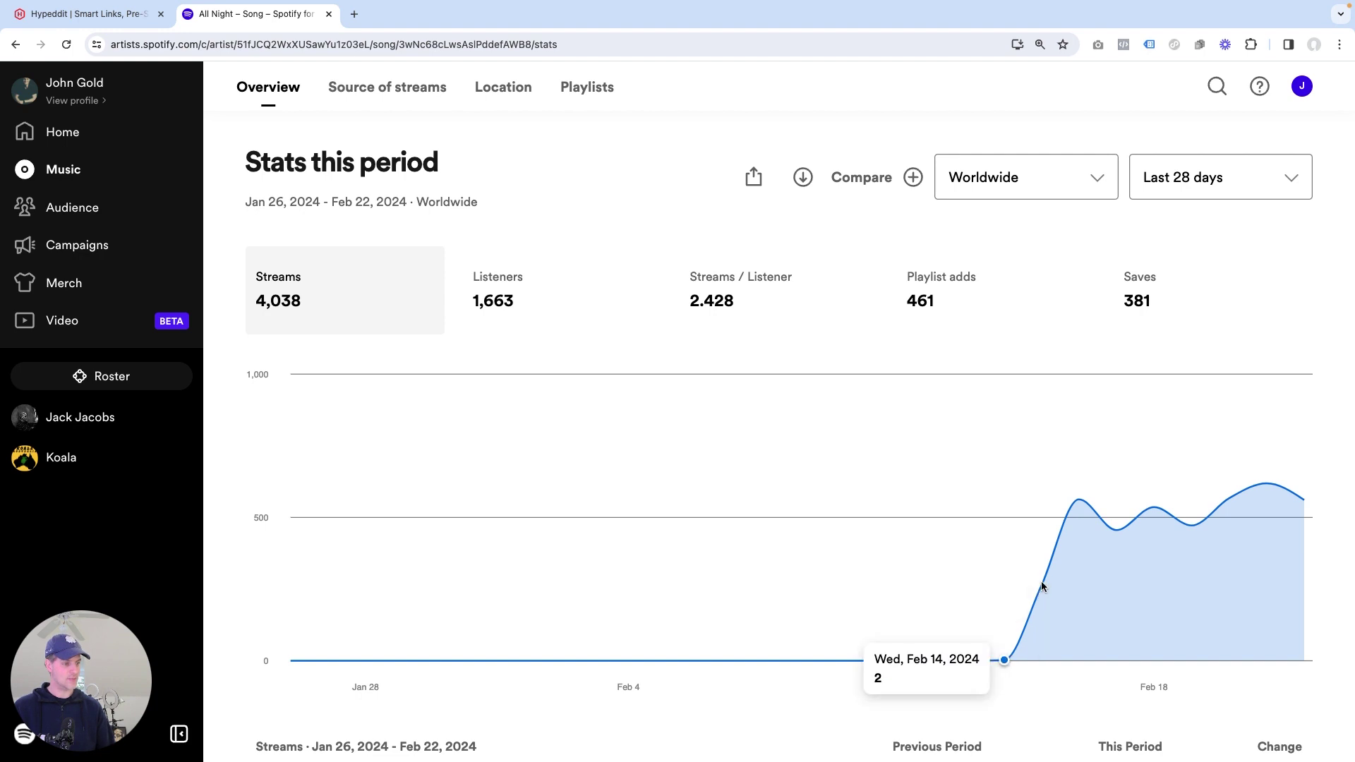
pyautogui.moveTo(1046, 587)
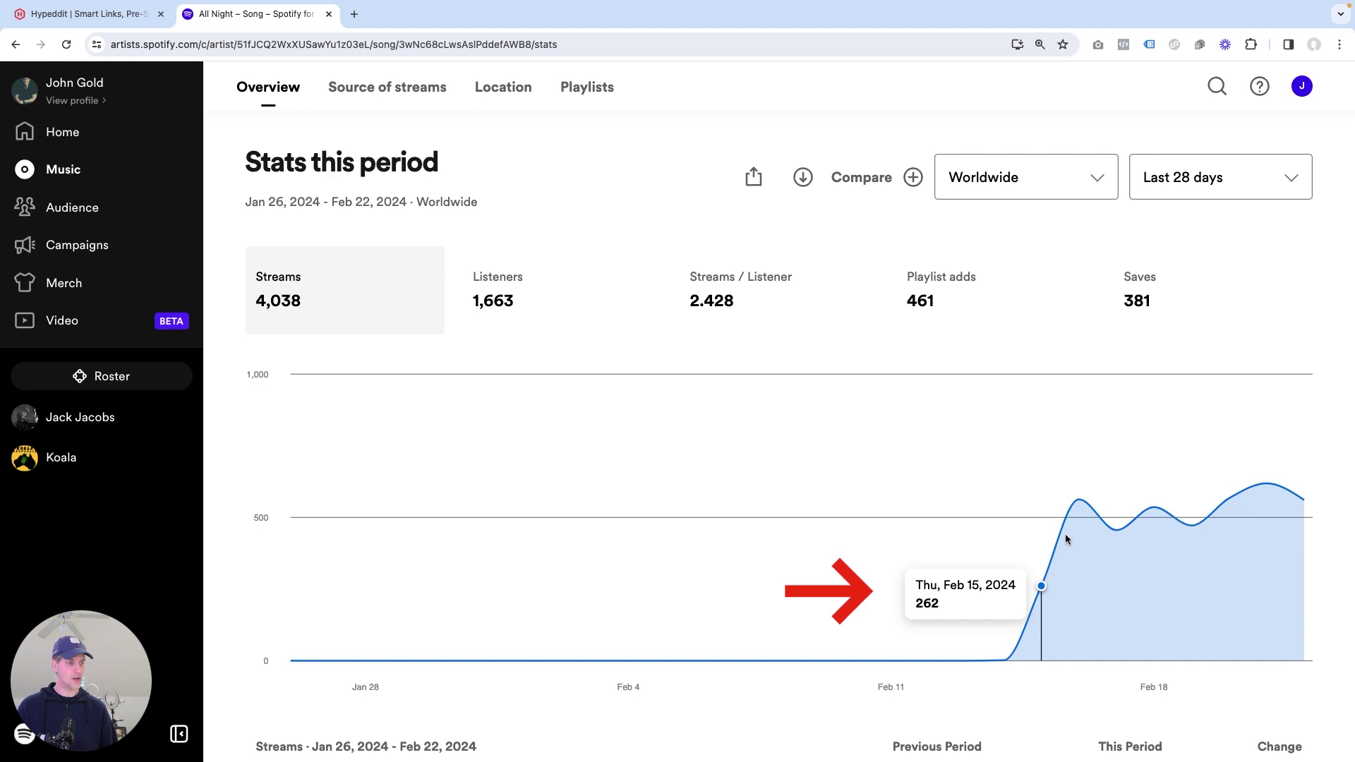
pyautogui.moveTo(1079, 501)
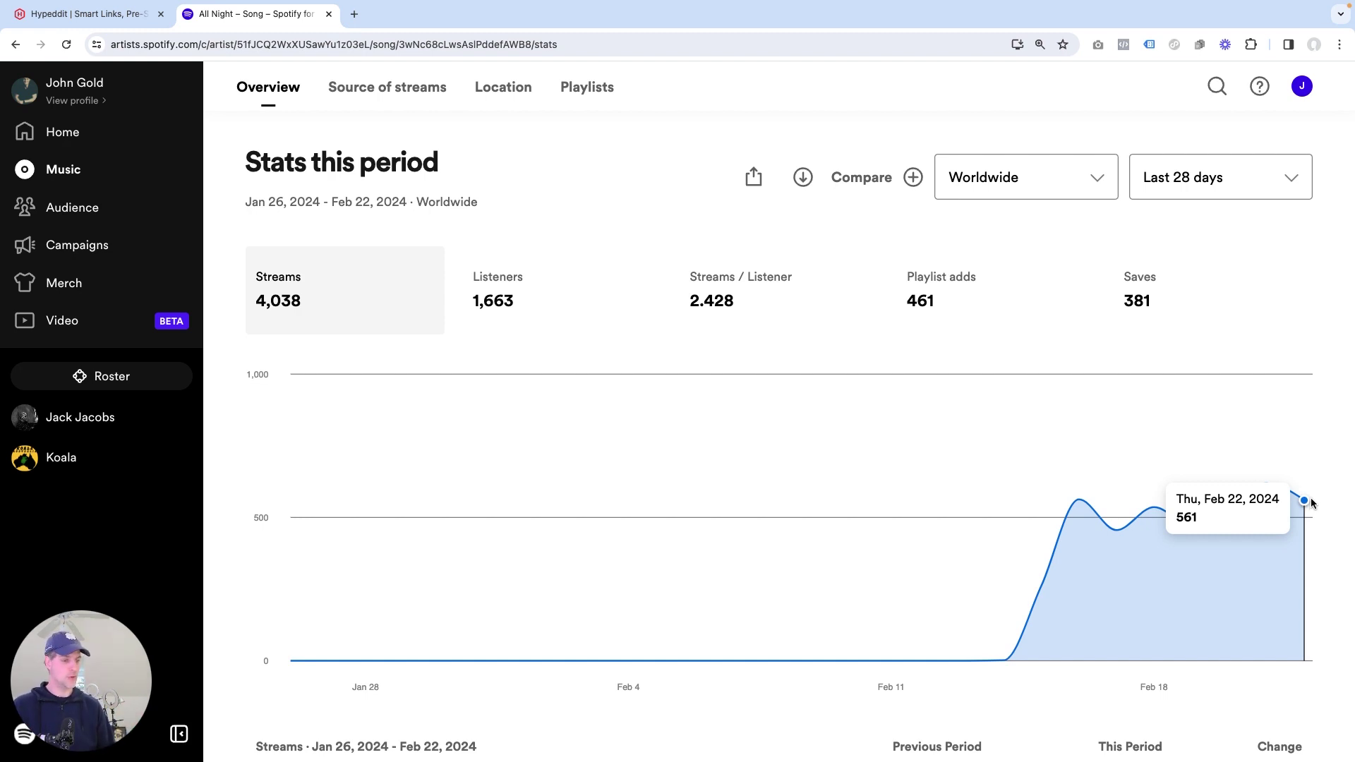
pyautogui.scroll(-1, 1310, 487)
pyautogui.scroll(3, 1306, 467)
pyautogui.scroll(3, 1301, 472)
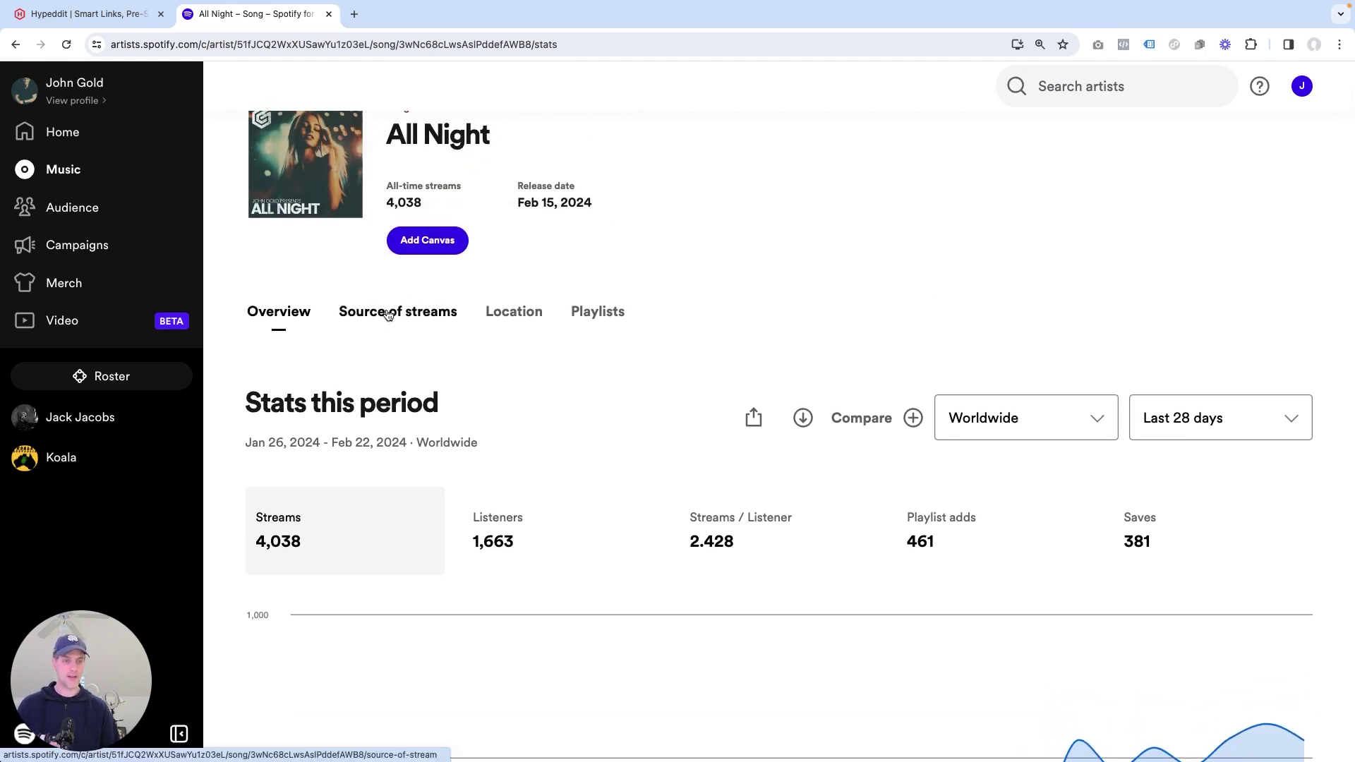
# Step: Review All Night's Source of streams bar chart, then switch to the This Is John Gold playlist
pyautogui.click(409, 315)
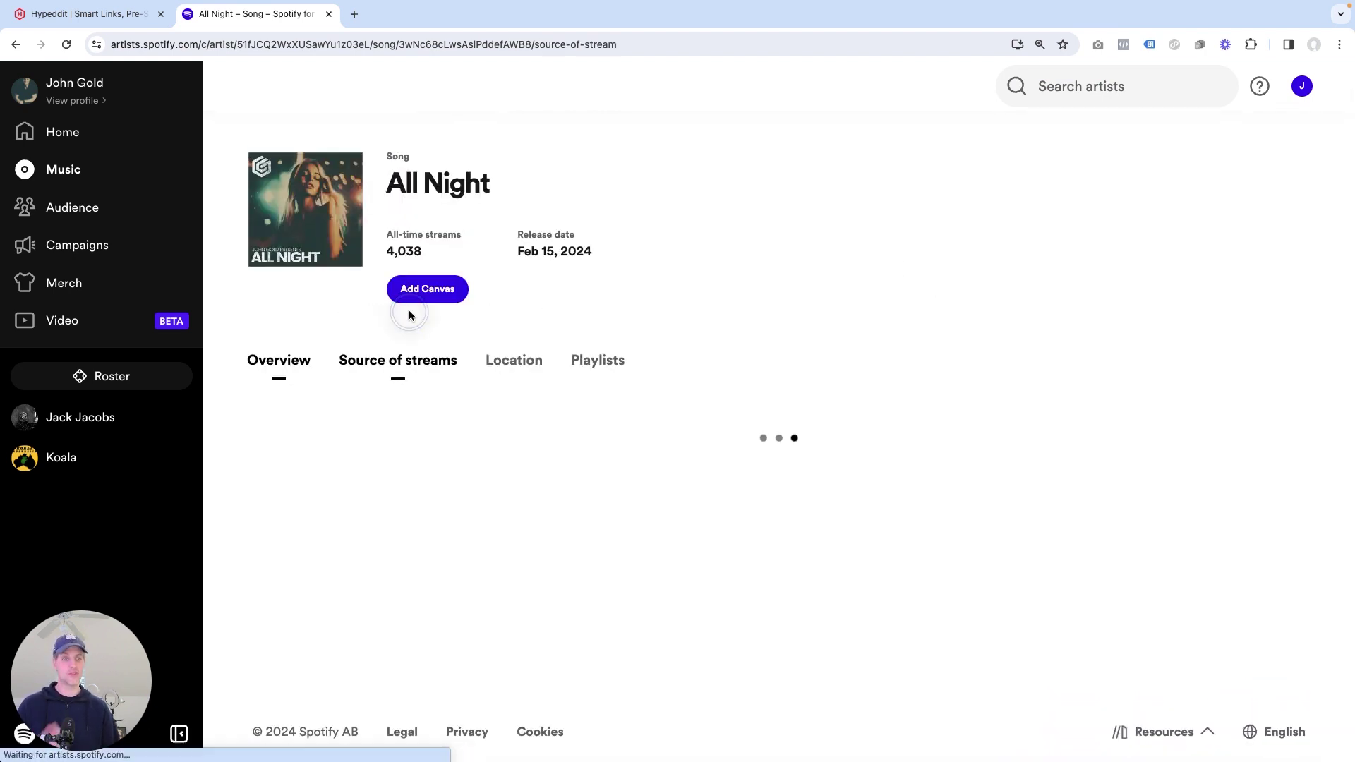
pyautogui.scroll(-3, 980, 413)
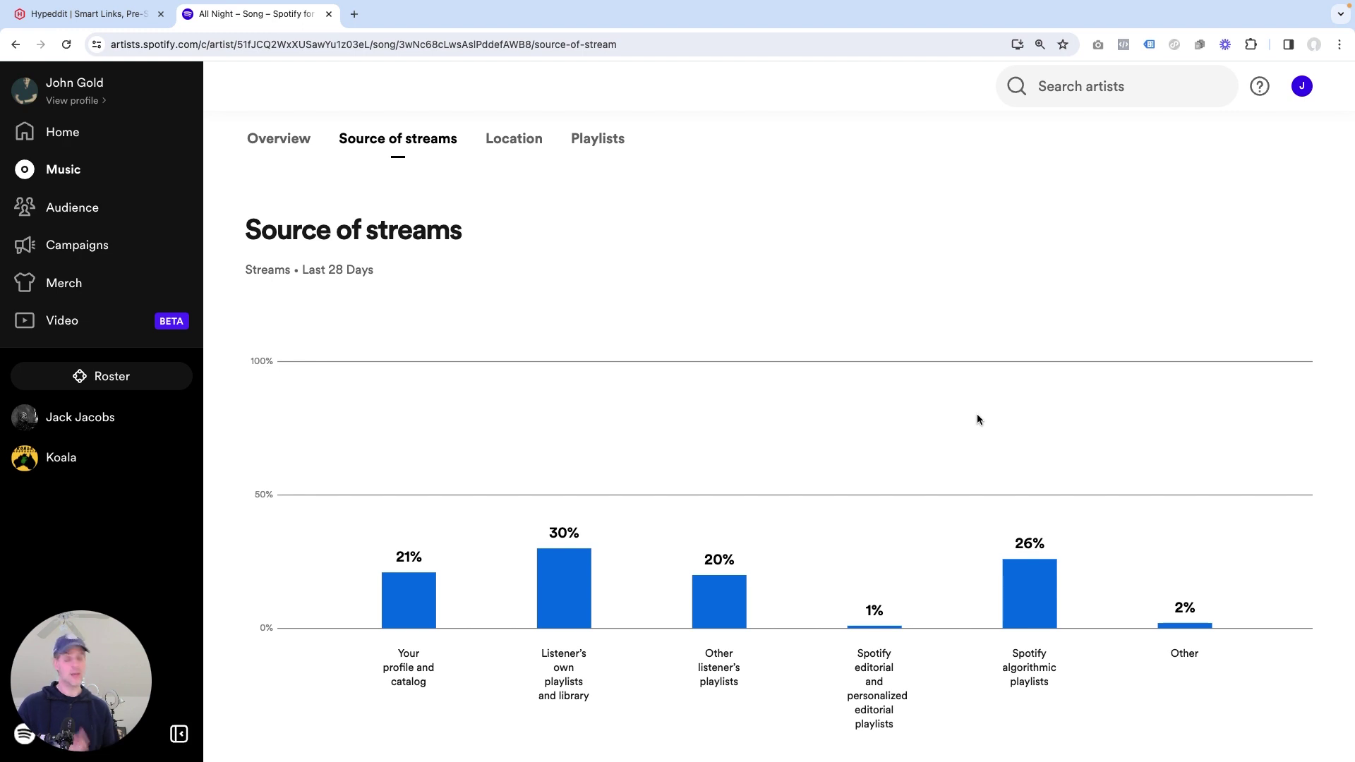
pyautogui.scroll(-1, 1030, 459)
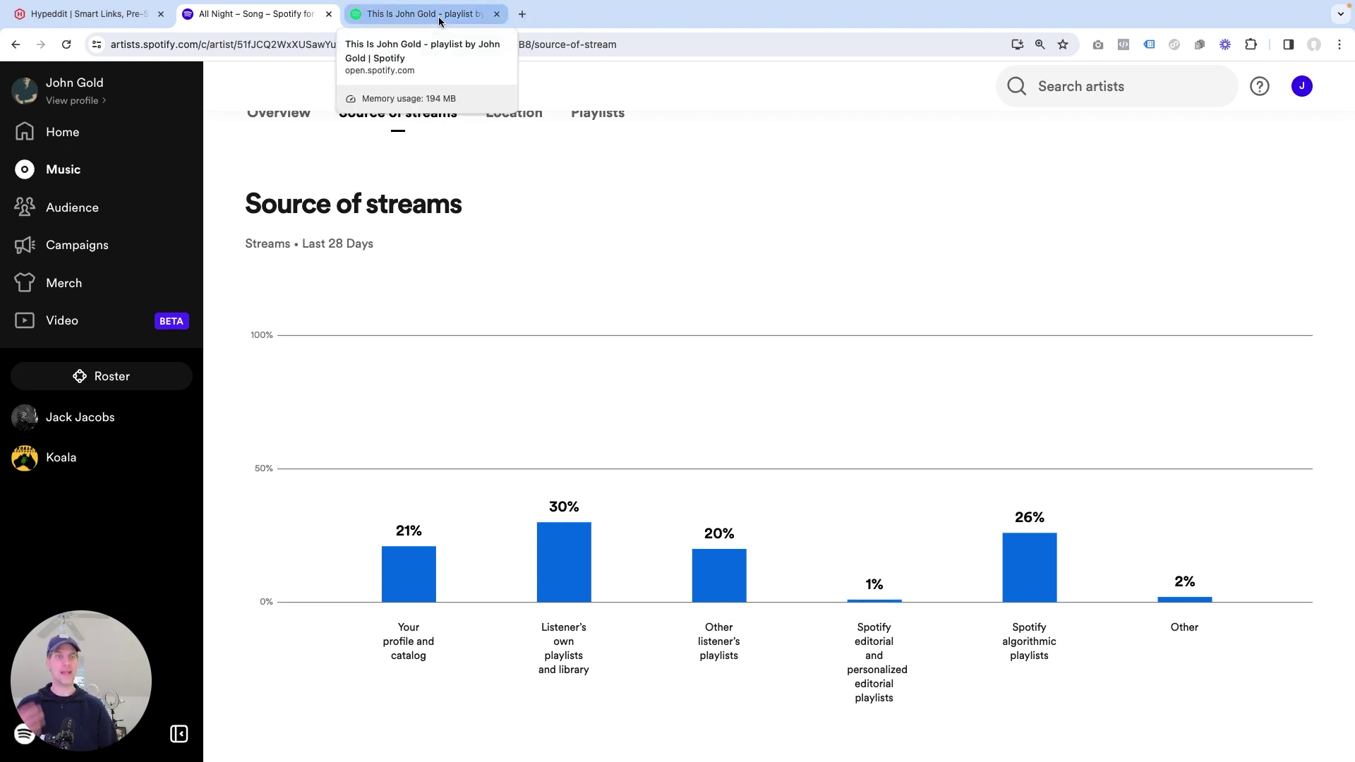
pyautogui.click(438, 20)
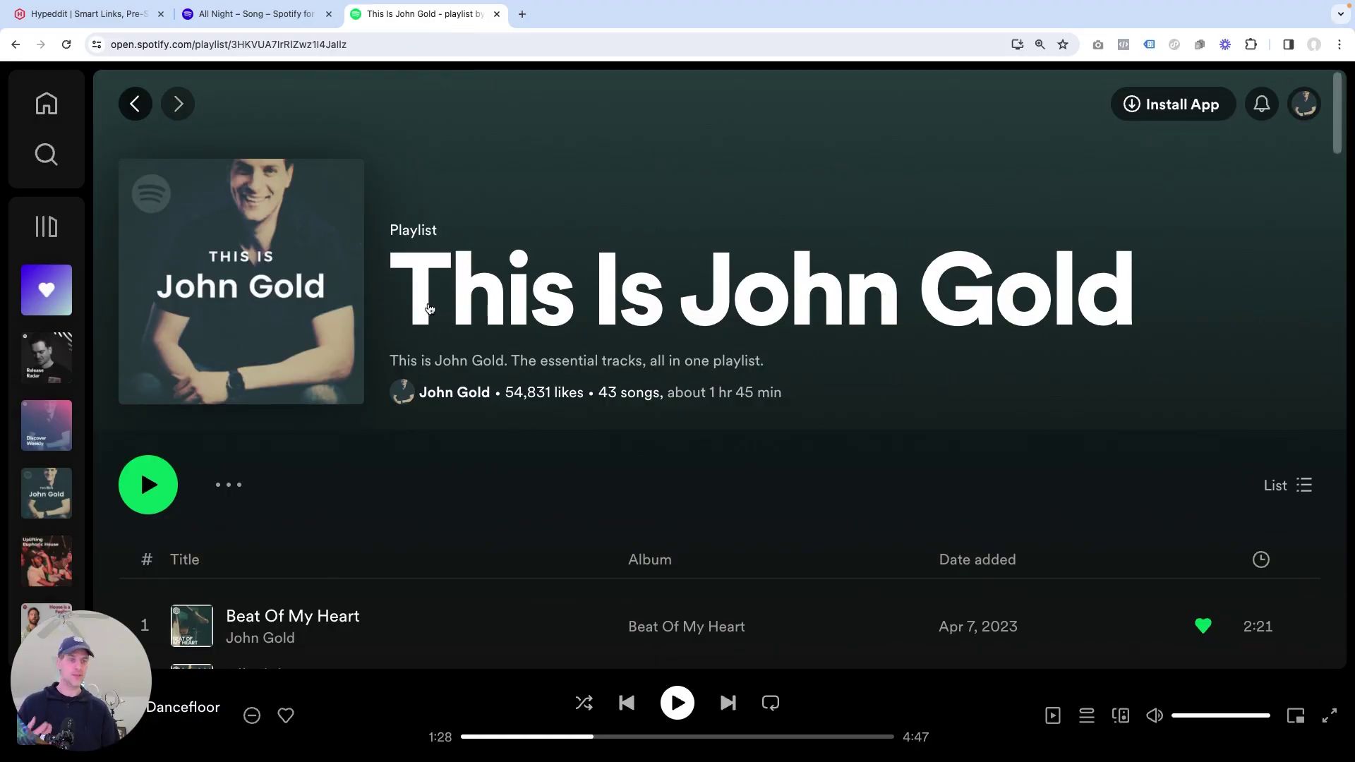
# Step: Return to All Night's stream sources (listener playlists 30%, algorithmic 26%) and show its playlists
pyautogui.scroll(-3, 877, 307)
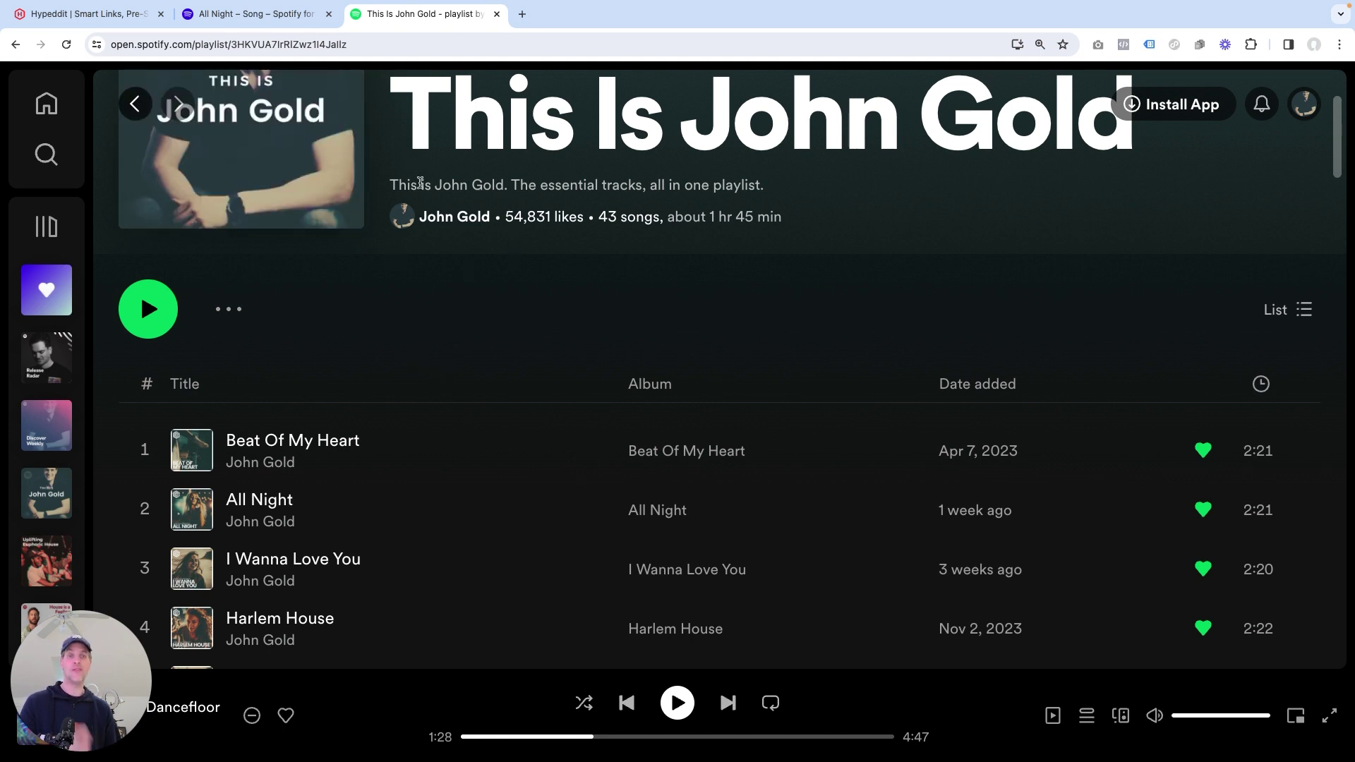
pyautogui.click(286, 19)
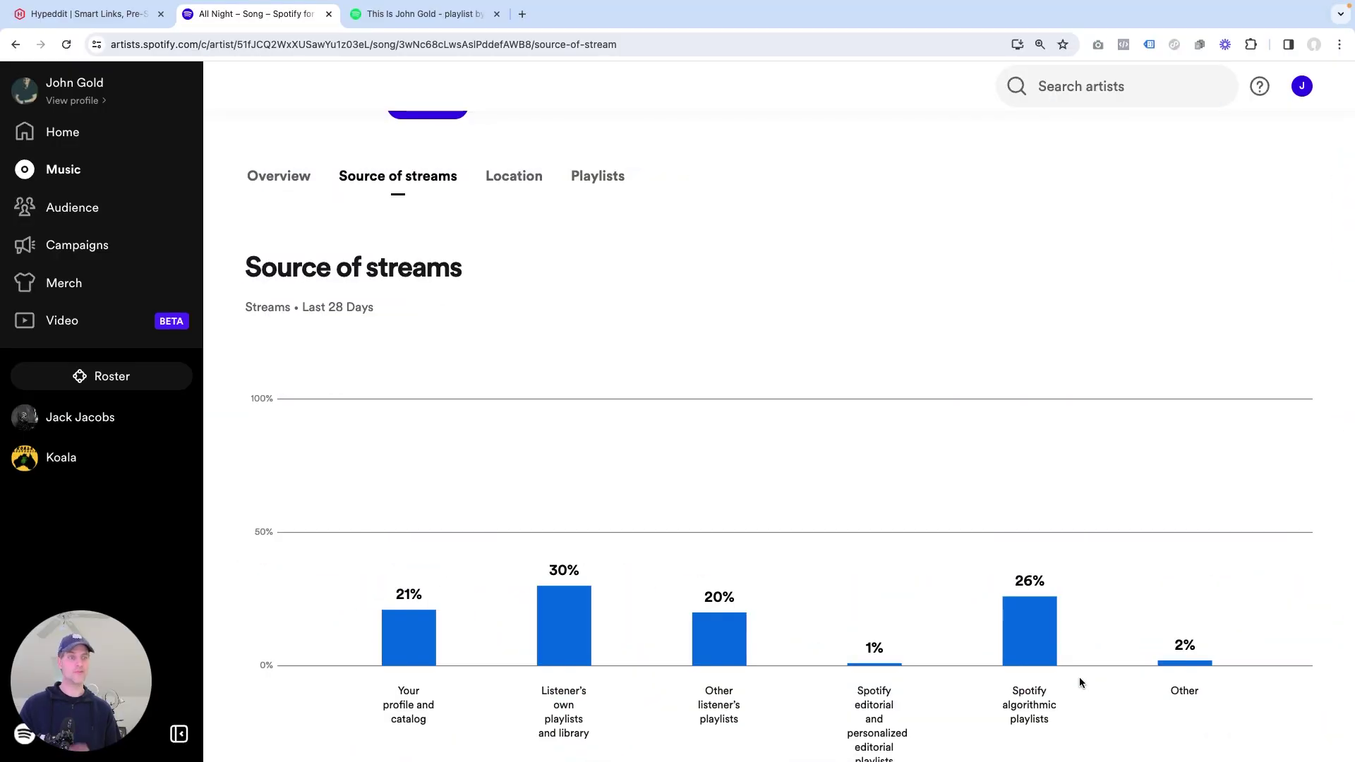
pyautogui.click(598, 176)
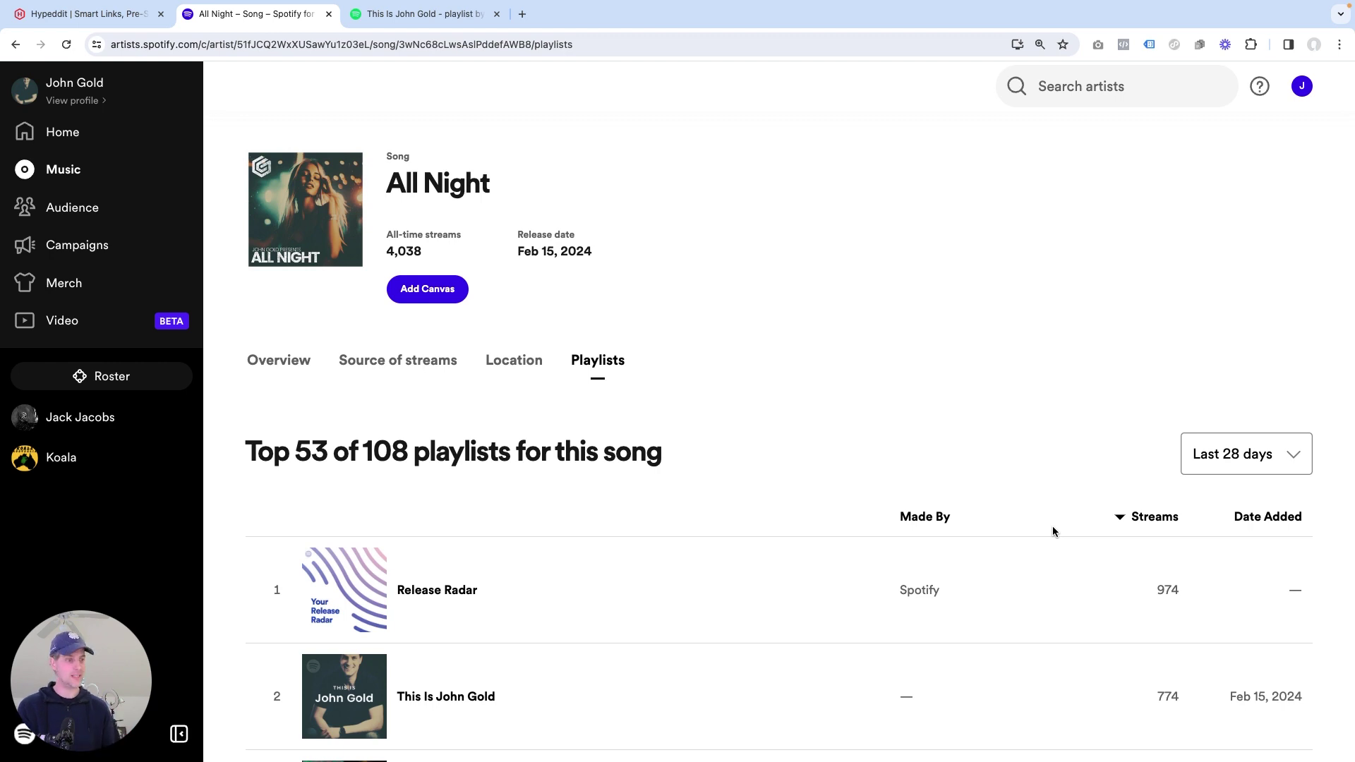
# Step: Scroll the playlist table from Release Radar (974 streams) down to row 53, 2.16.24 NMF
pyautogui.scroll(-1, 1193, 576)
pyautogui.scroll(-1, 1193, 576)
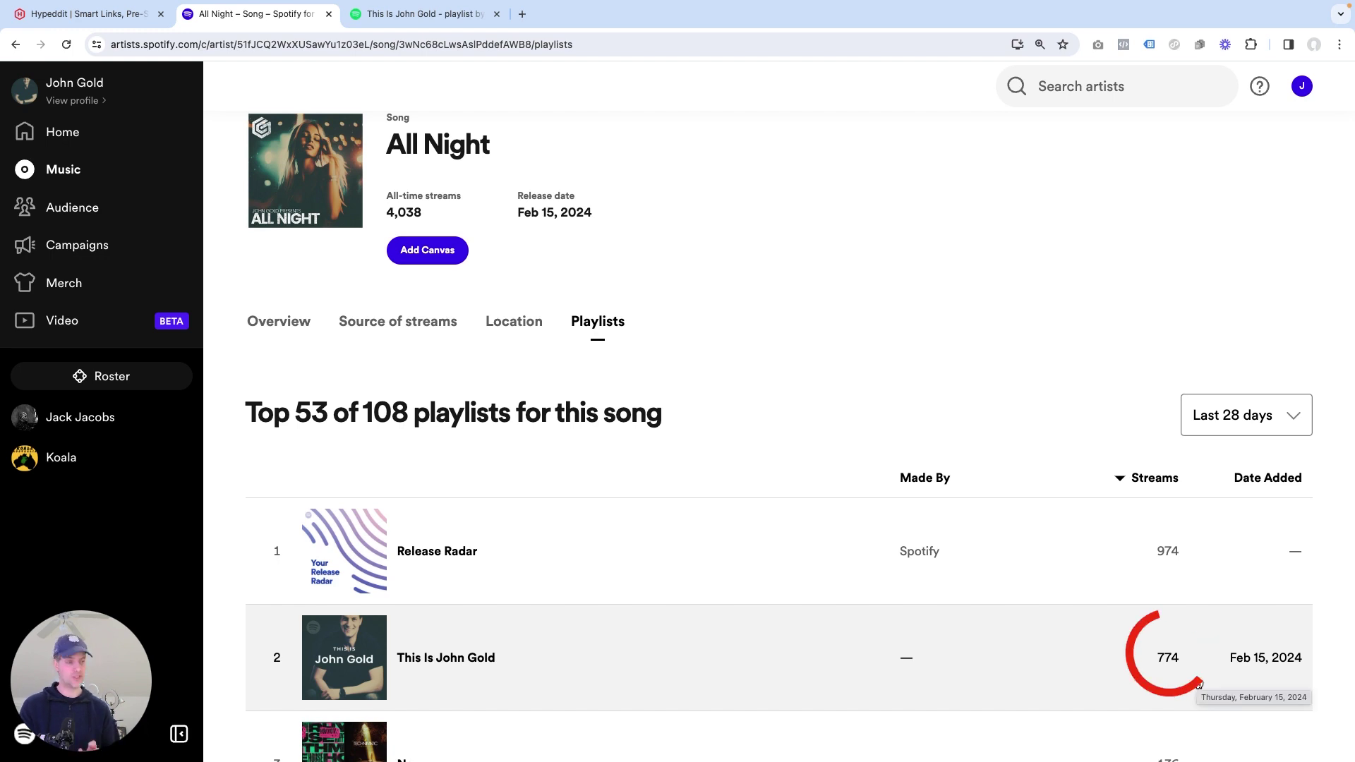
pyautogui.scroll(-5, 1128, 664)
pyautogui.scroll(-2, 1132, 649)
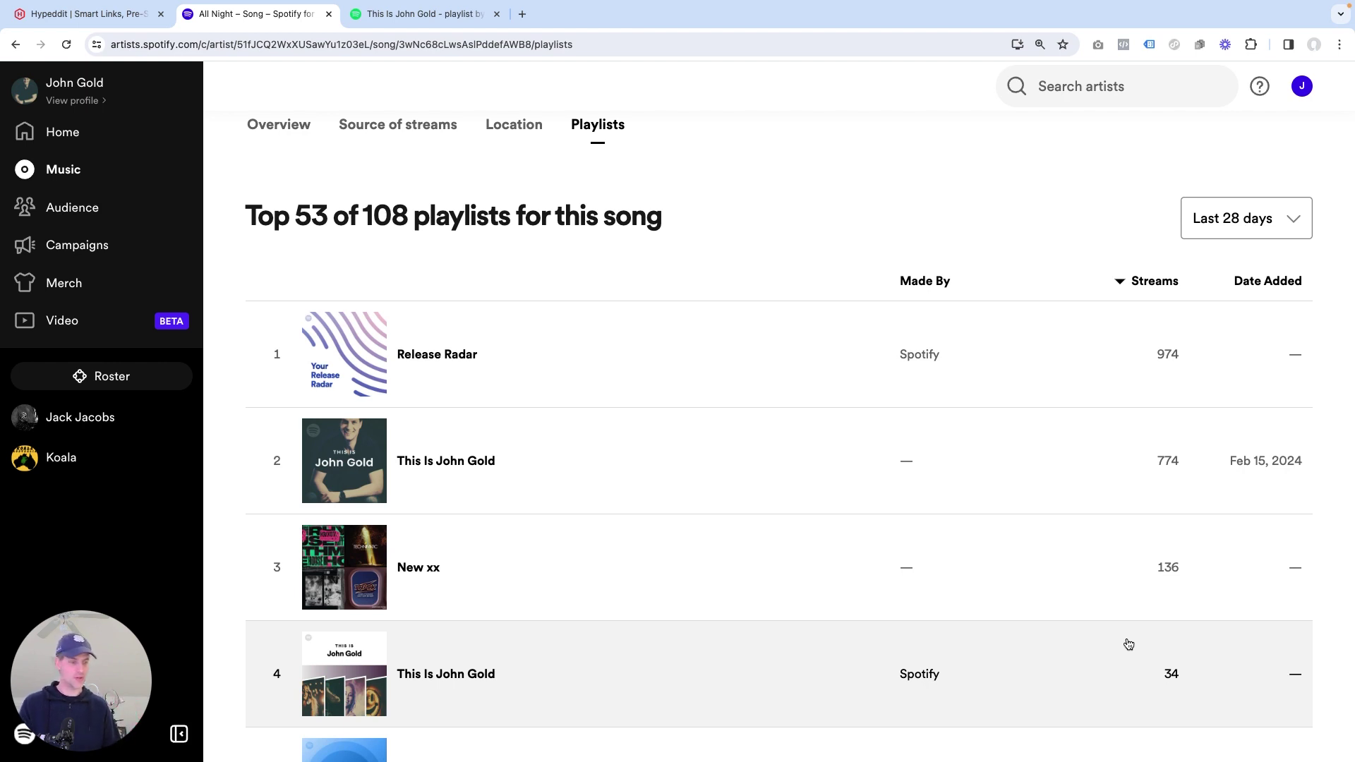
pyautogui.scroll(-3, 1128, 644)
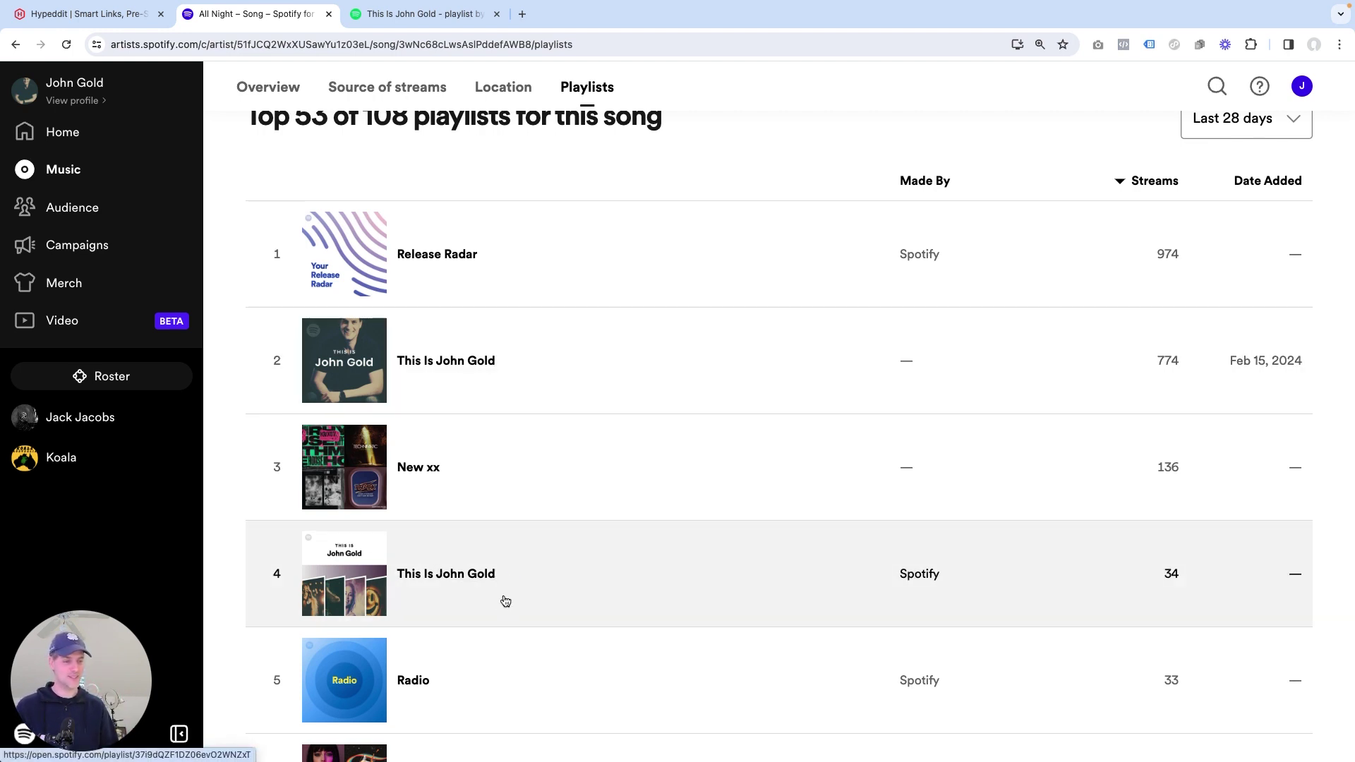
pyautogui.scroll(-1, 1150, 589)
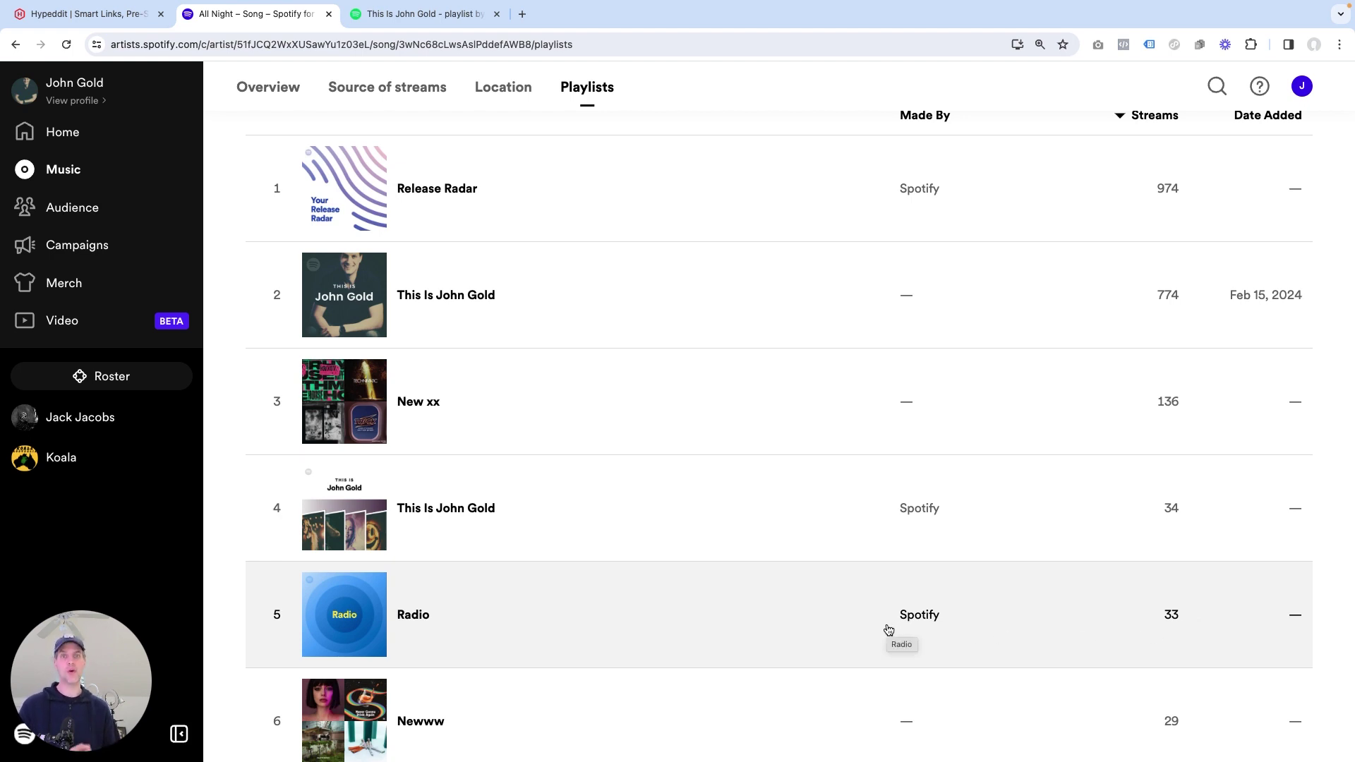
pyautogui.scroll(1, 886, 630)
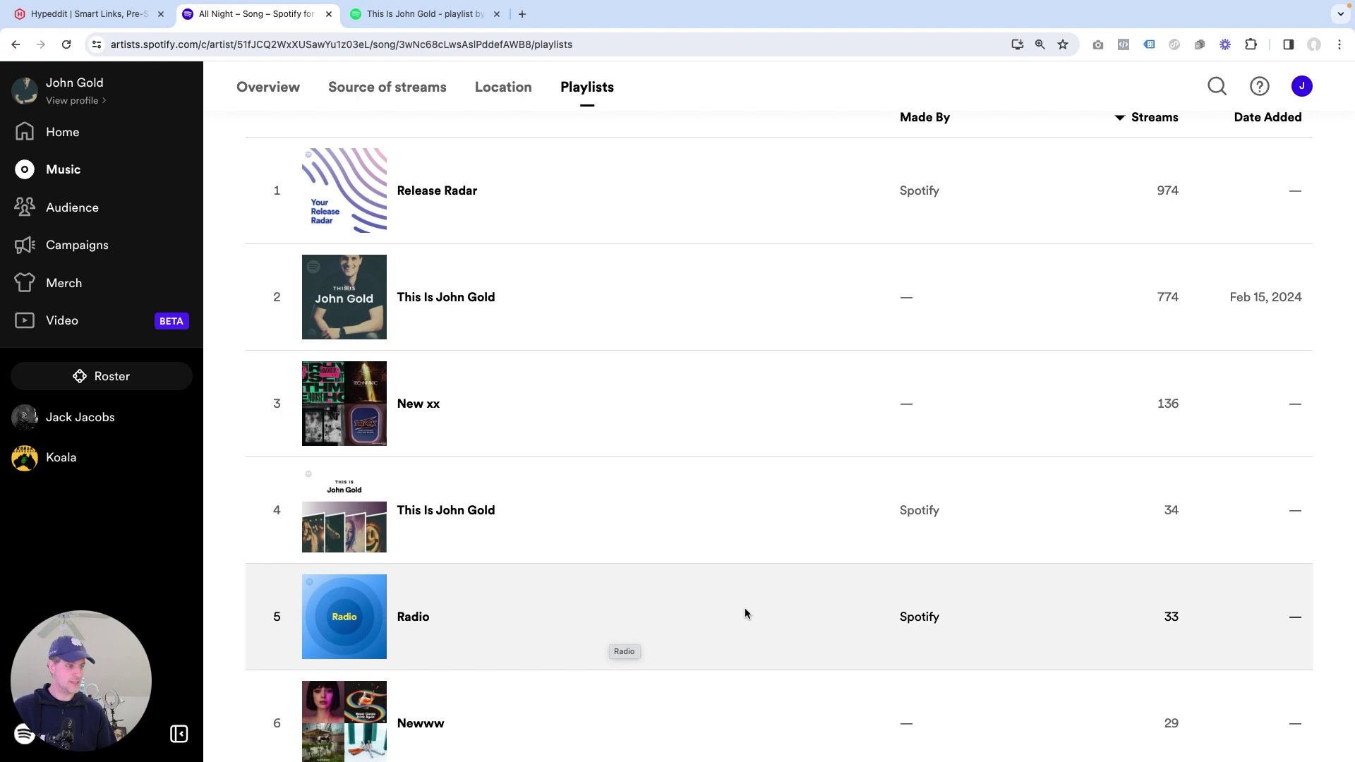
pyautogui.scroll(-5, 785, 624)
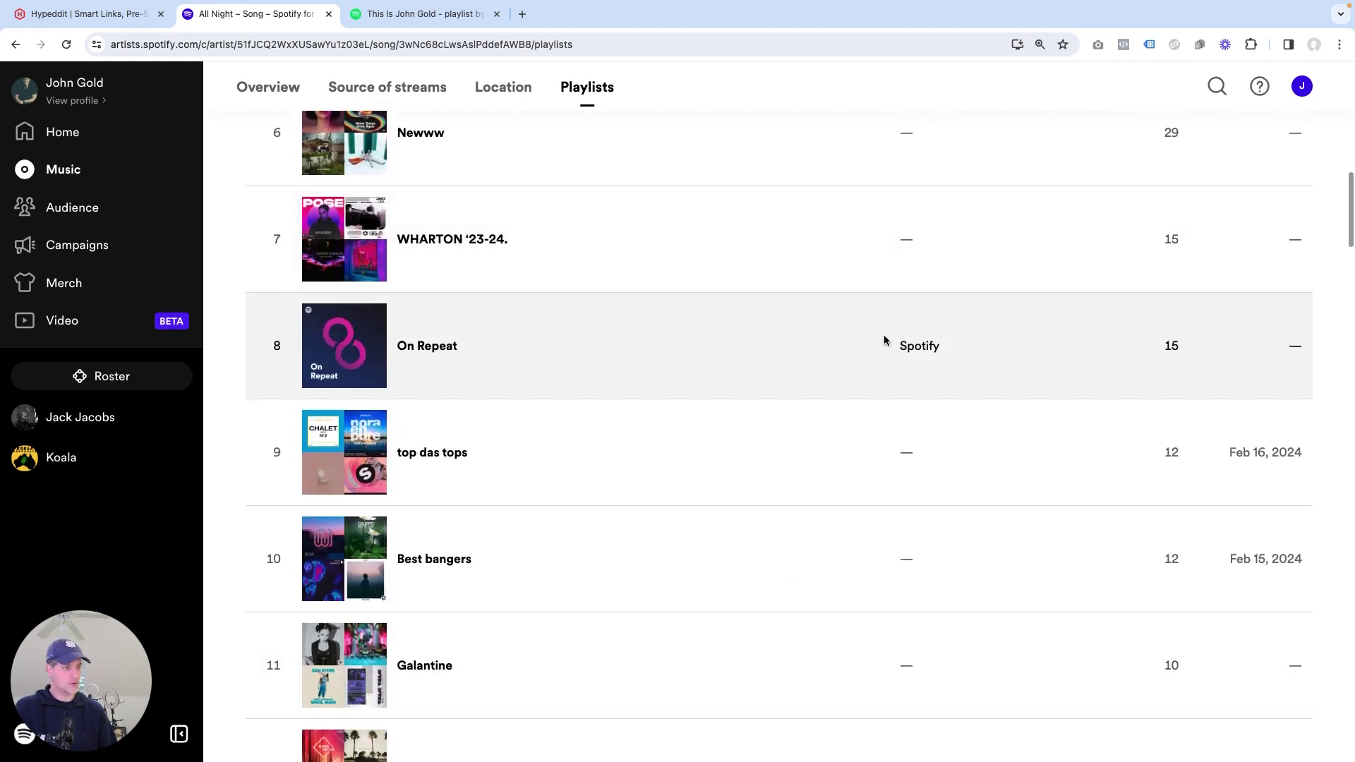
pyautogui.scroll(-3, 777, 445)
pyautogui.scroll(-10, 689, 459)
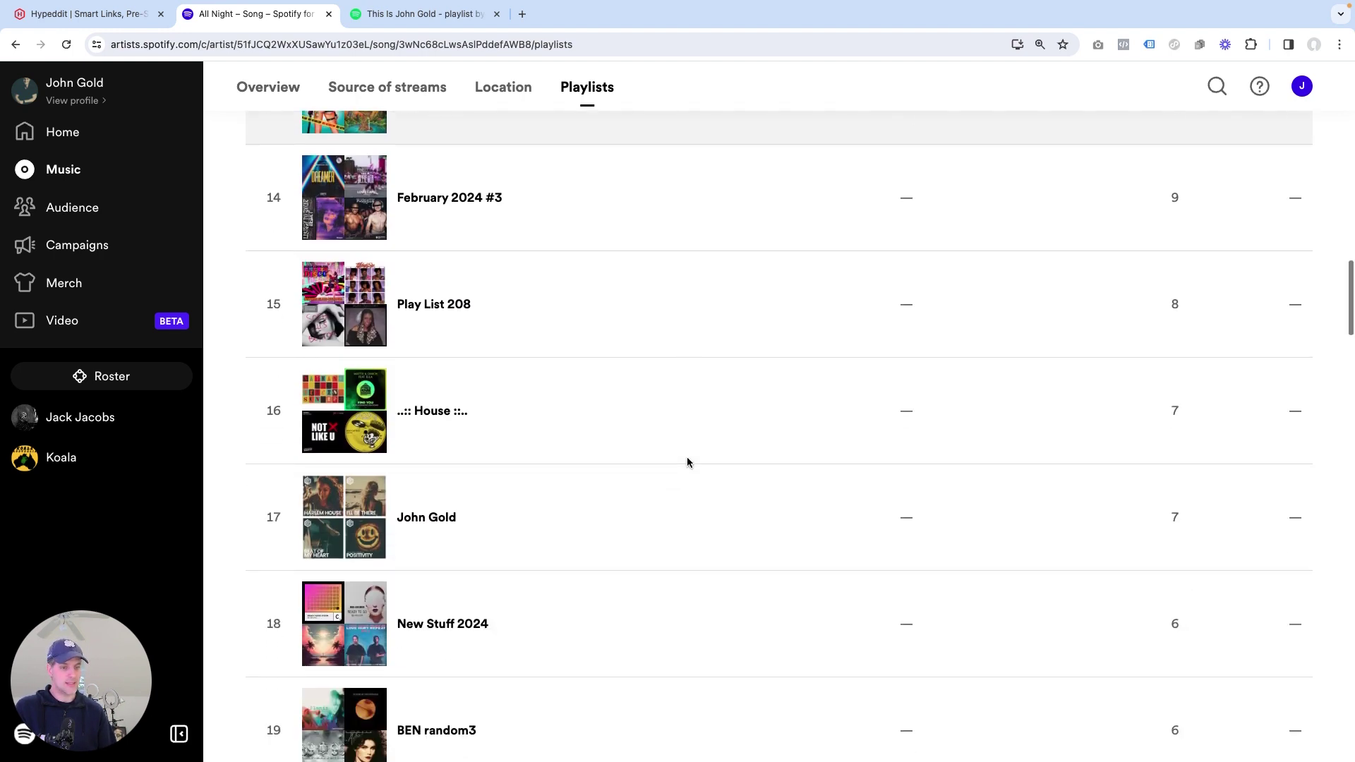
pyautogui.scroll(-10, 687, 458)
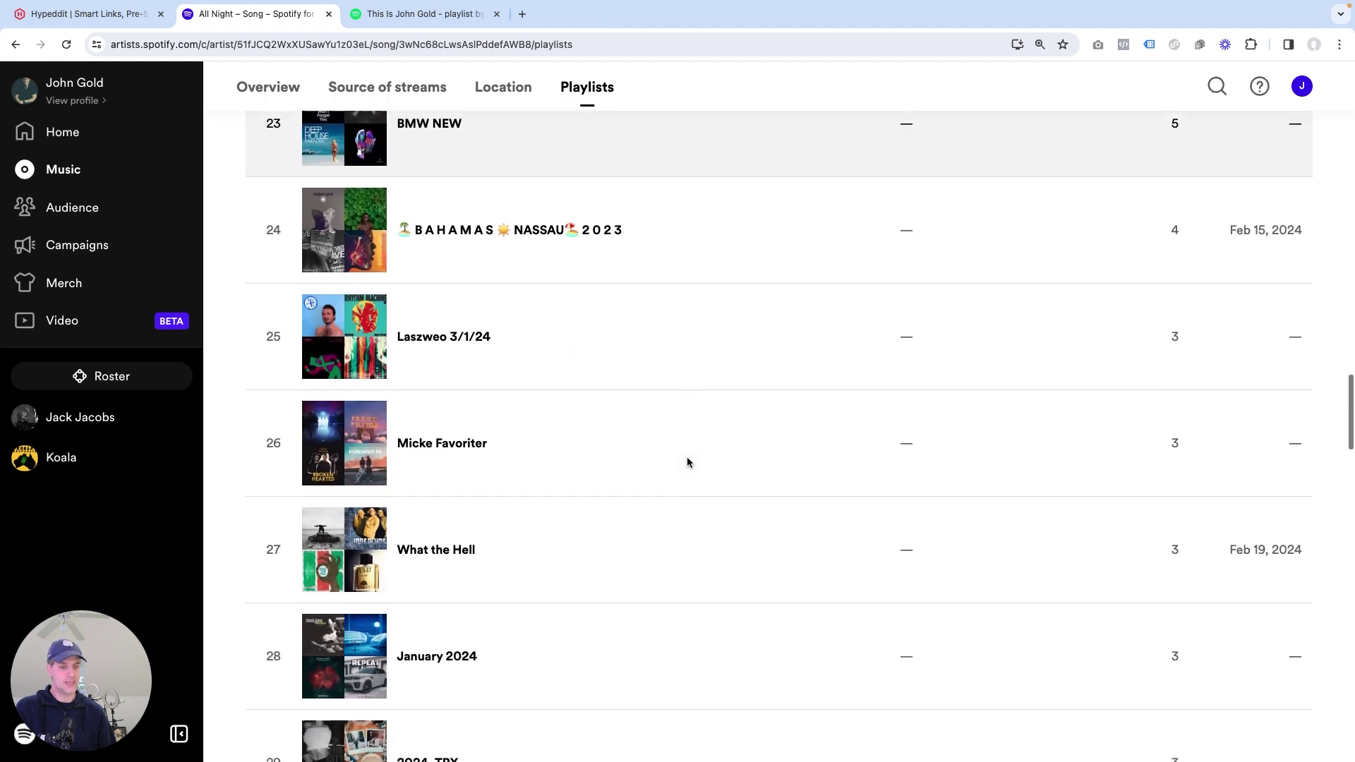
pyautogui.scroll(-14, 688, 463)
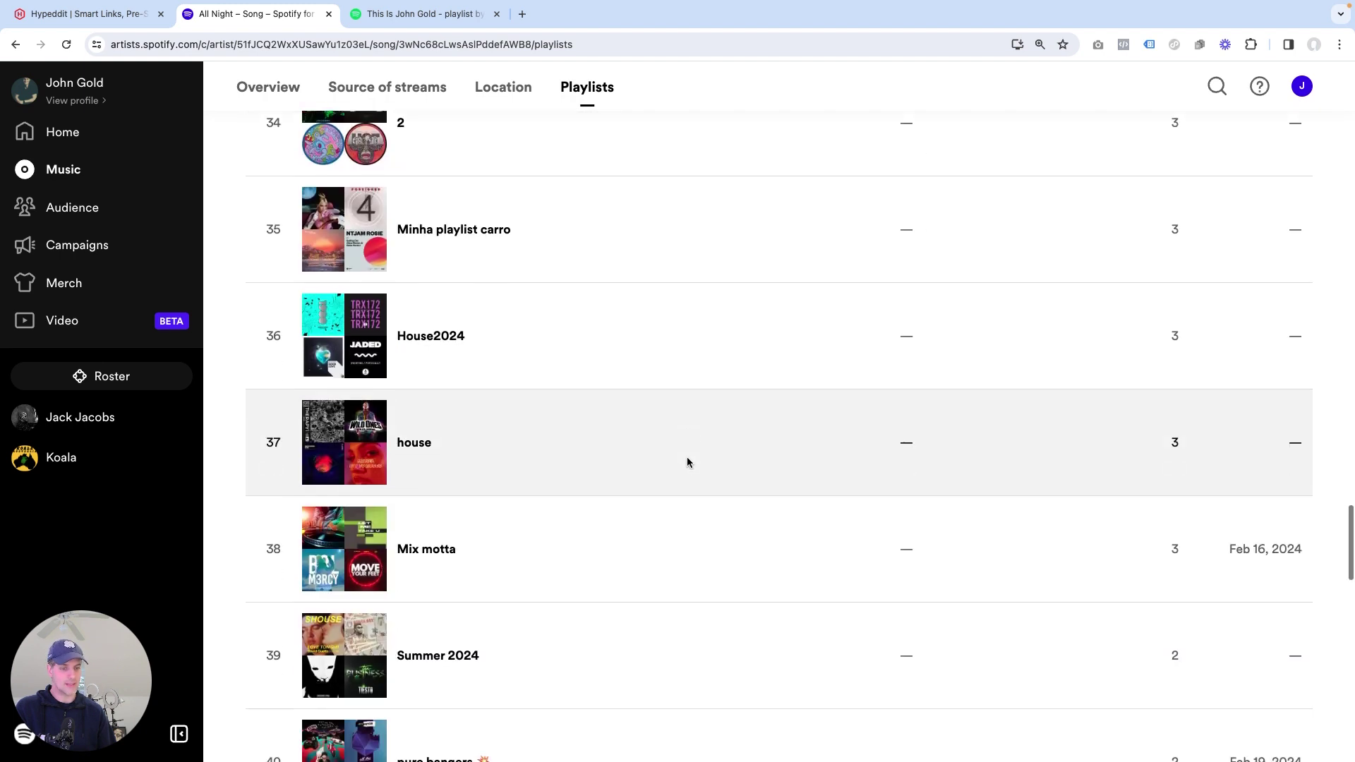
pyautogui.scroll(-8, 687, 462)
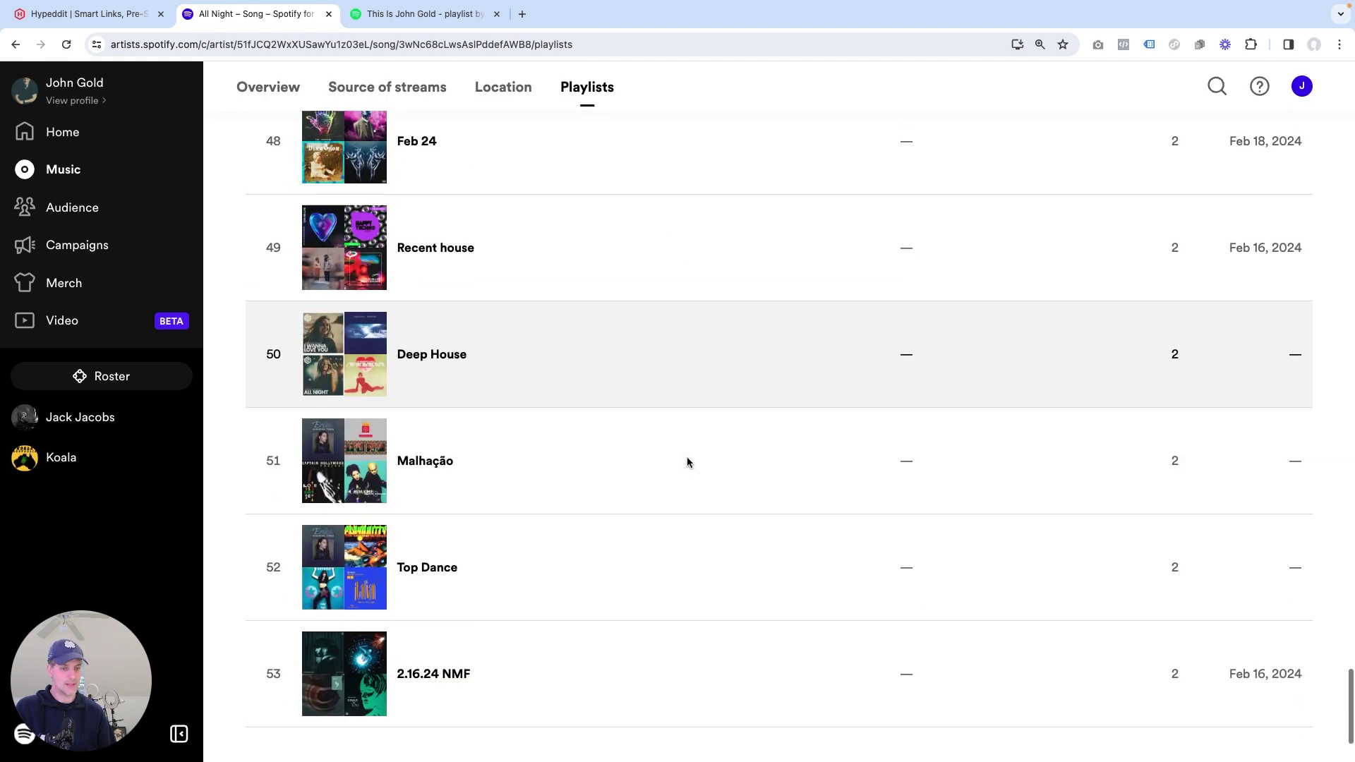
pyautogui.scroll(20, 766, 480)
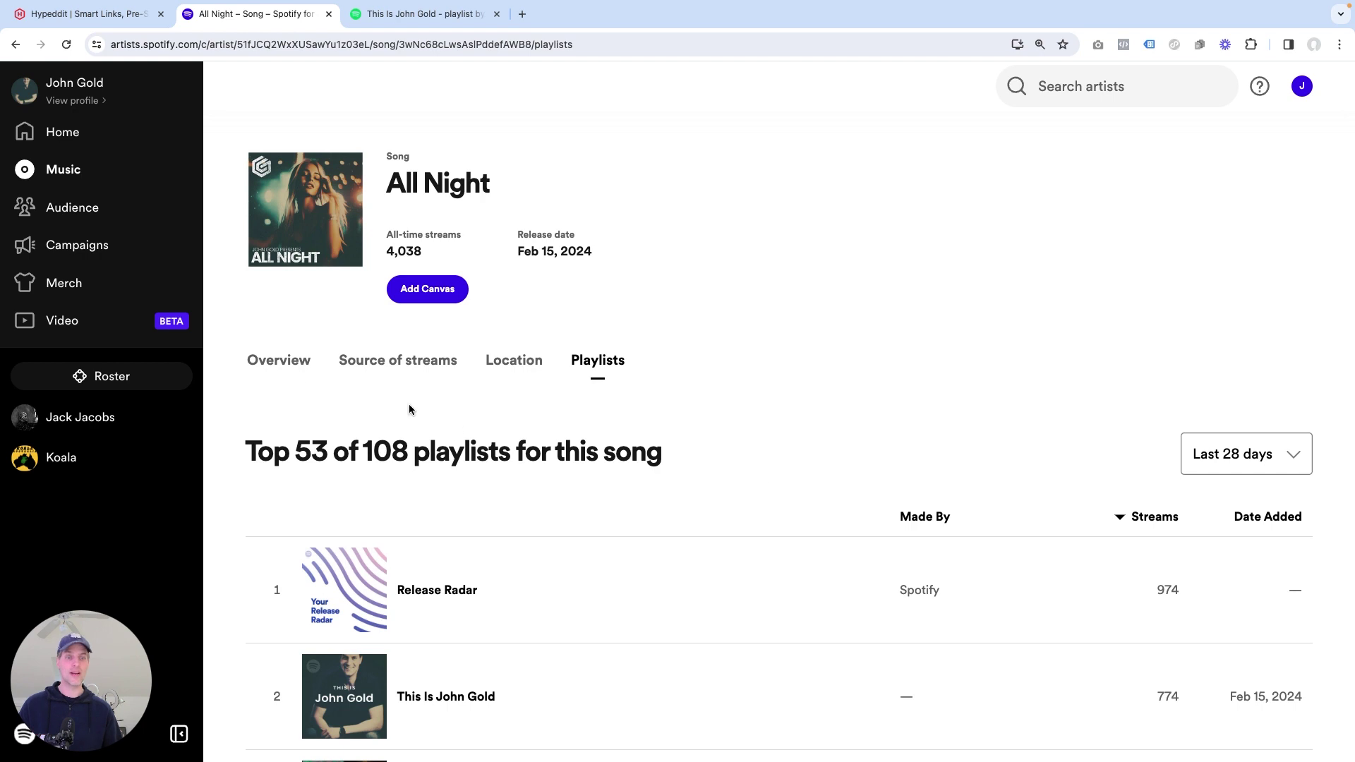
# Step: Switch to All Night's Overview: 4,038 streams, 1,663 listeners, 461 playlist adds
pyautogui.click(296, 367)
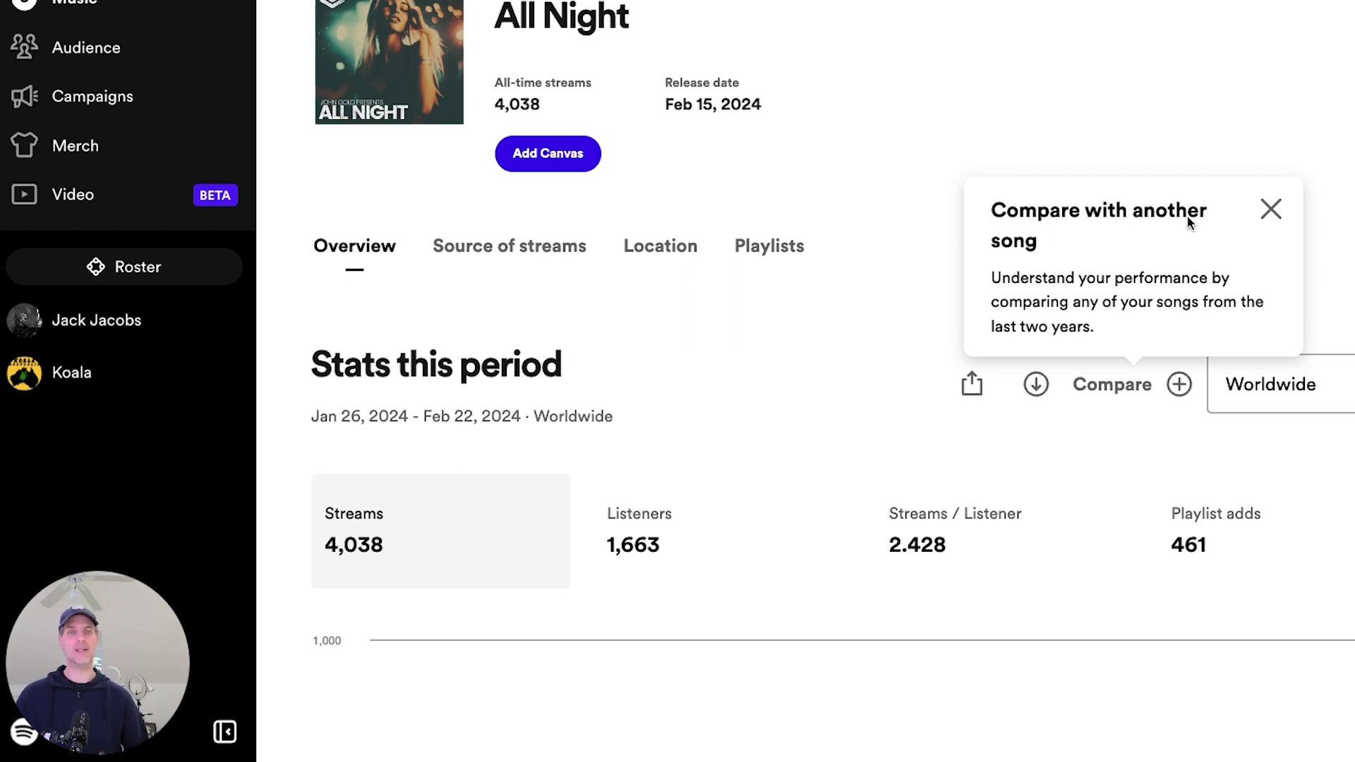
# Step: Close the 'Compare with another song' tip on All Night's stats
pyautogui.click(1271, 209)
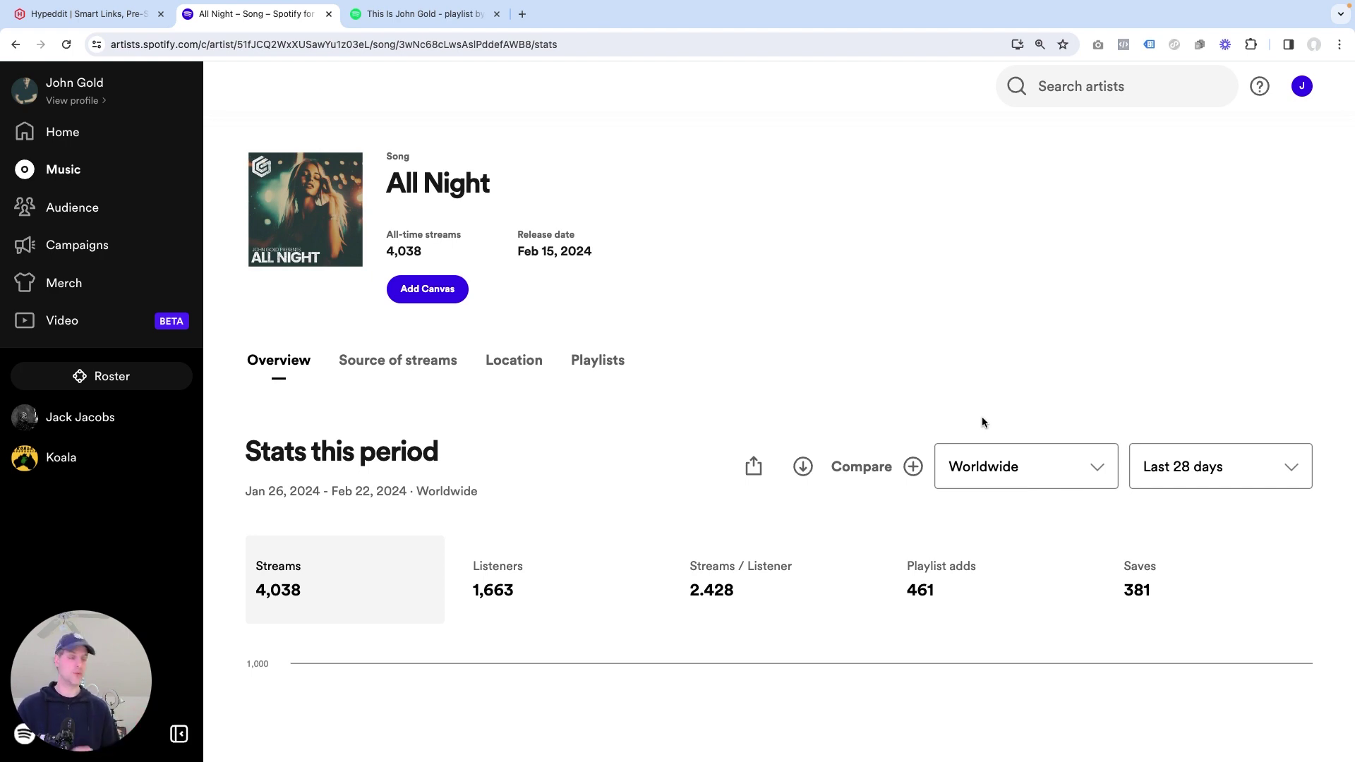
# Step: Compare All Night with I Wanna Love You over first 7 days: 619 versus 277 Day-7 streams
pyautogui.click(914, 466)
pyautogui.click(520, 375)
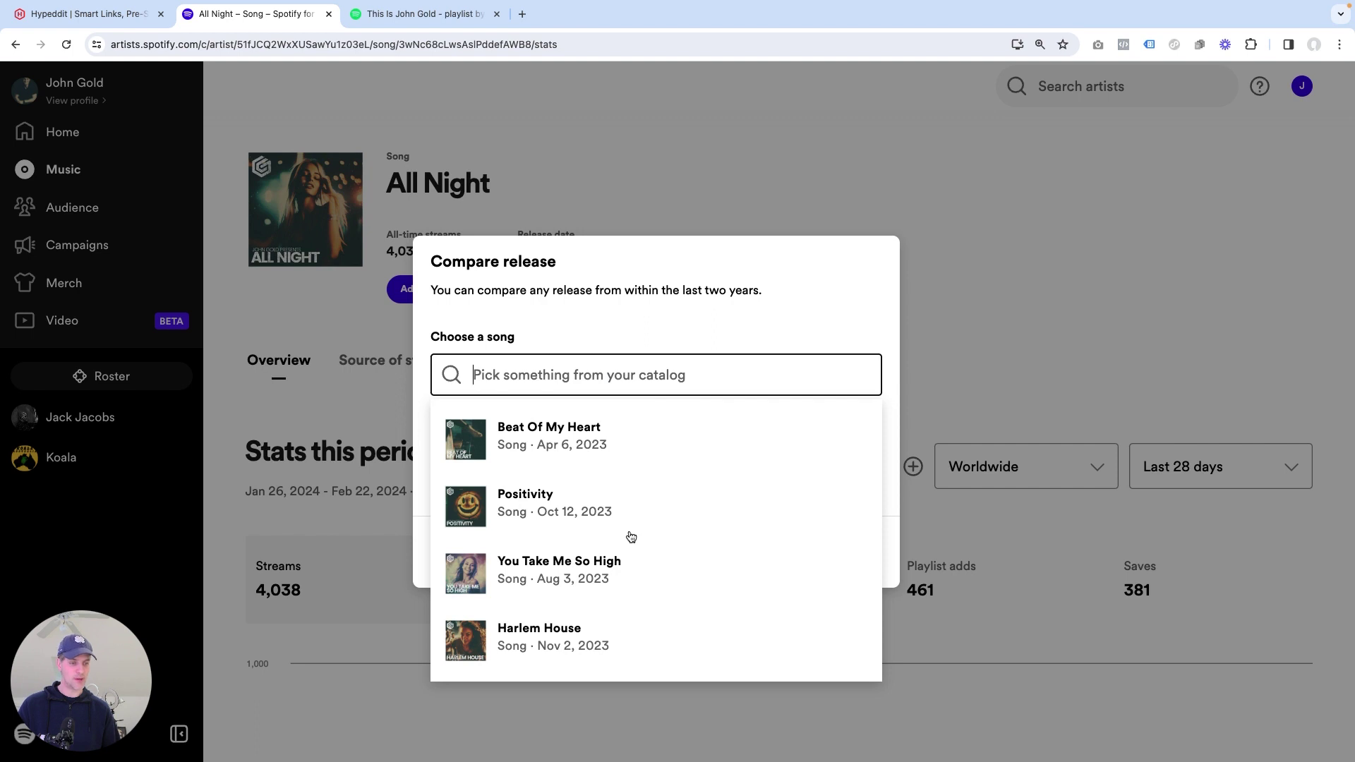
pyautogui.scroll(-4, 630, 536)
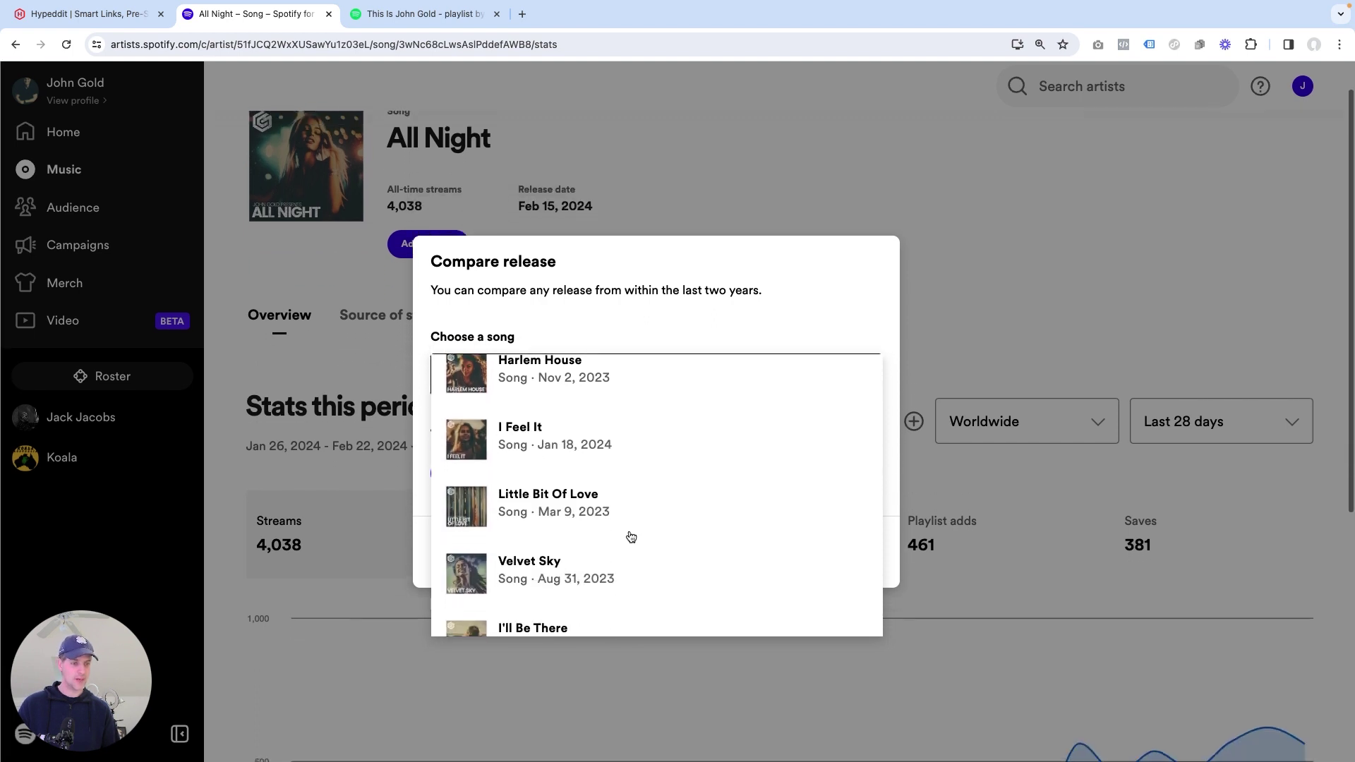
pyautogui.scroll(-2, 630, 537)
pyautogui.scroll(-2, 575, 519)
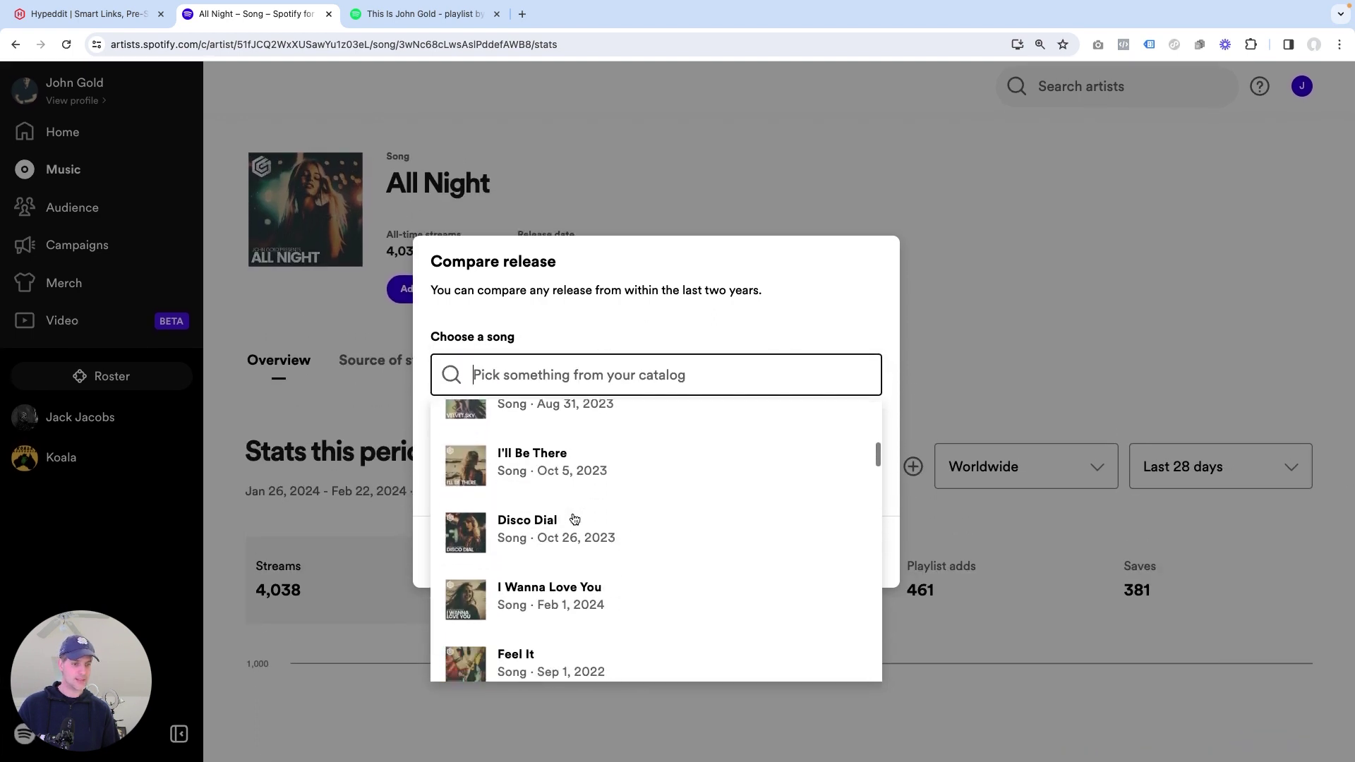
pyautogui.click(542, 579)
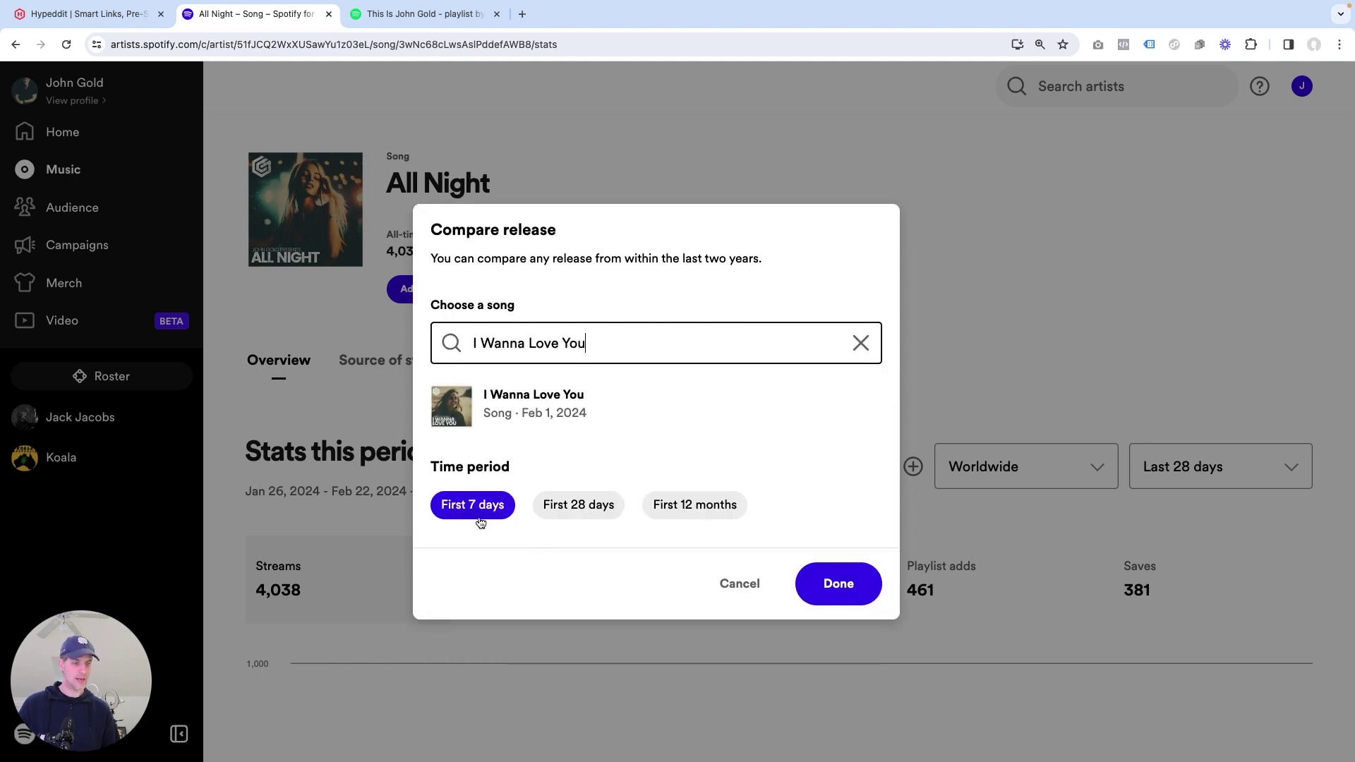
pyautogui.click(843, 579)
pyautogui.scroll(-5, 843, 577)
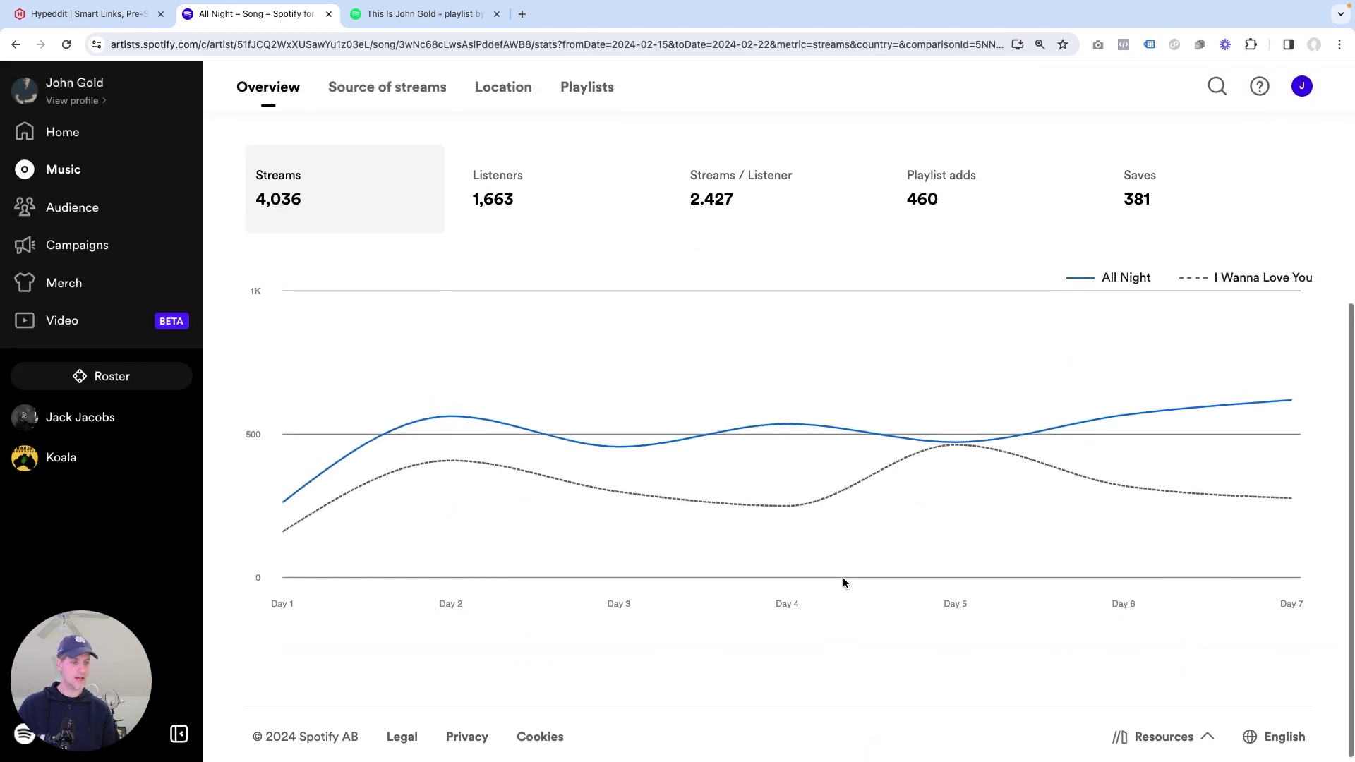
pyautogui.scroll(1, 843, 577)
pyautogui.scroll(1, 844, 583)
pyautogui.moveTo(413, 519)
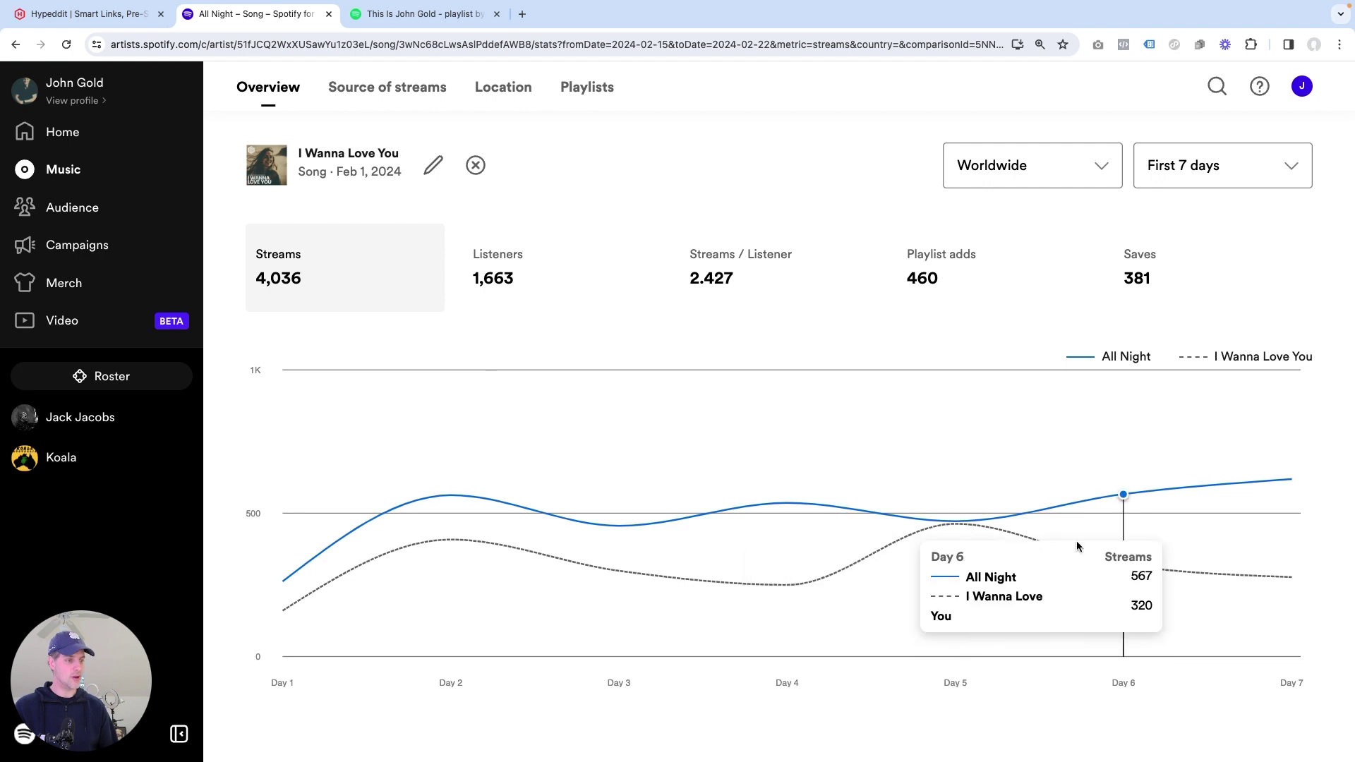
# Step: Replace I Wanna Love You with I Feel It as All Night's first-7-days comparison (Day 7: 619 vs 358 streams)
pyautogui.click(475, 165)
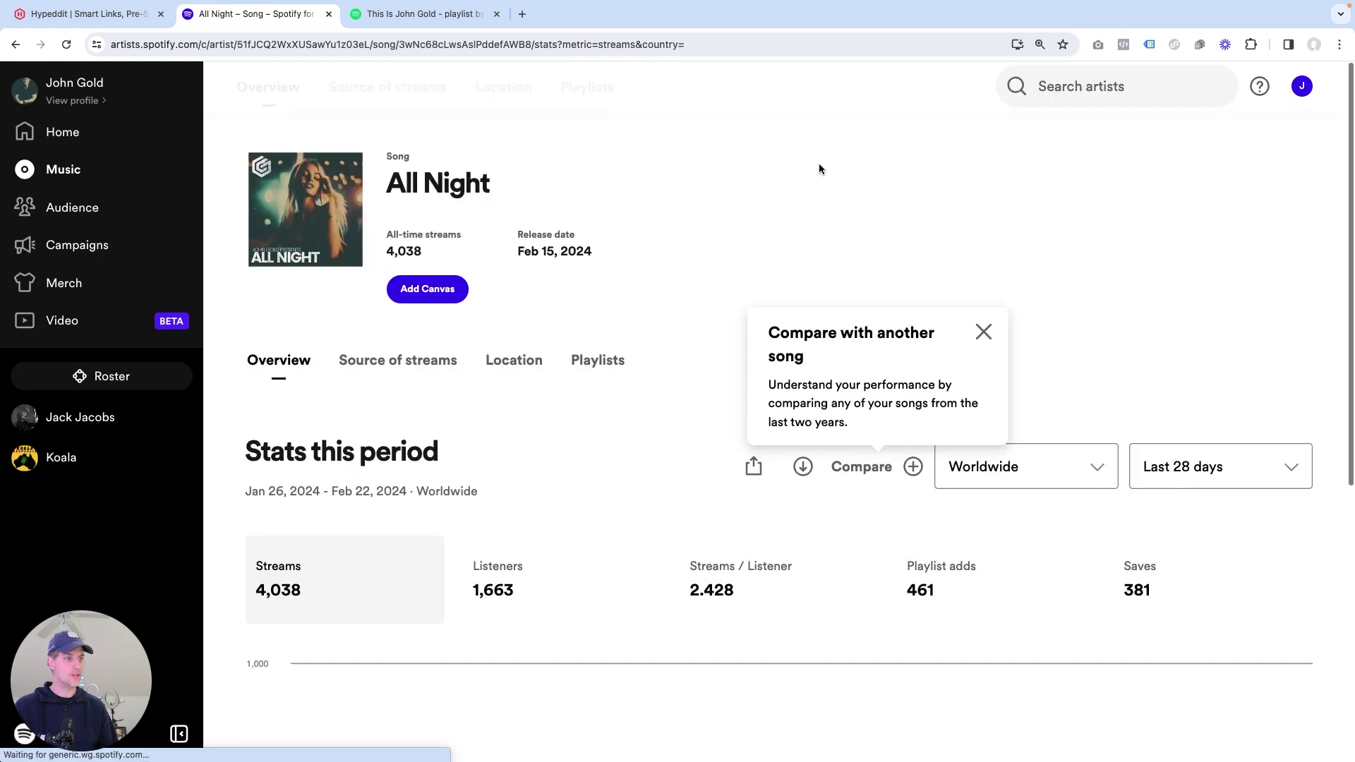
pyautogui.click(872, 466)
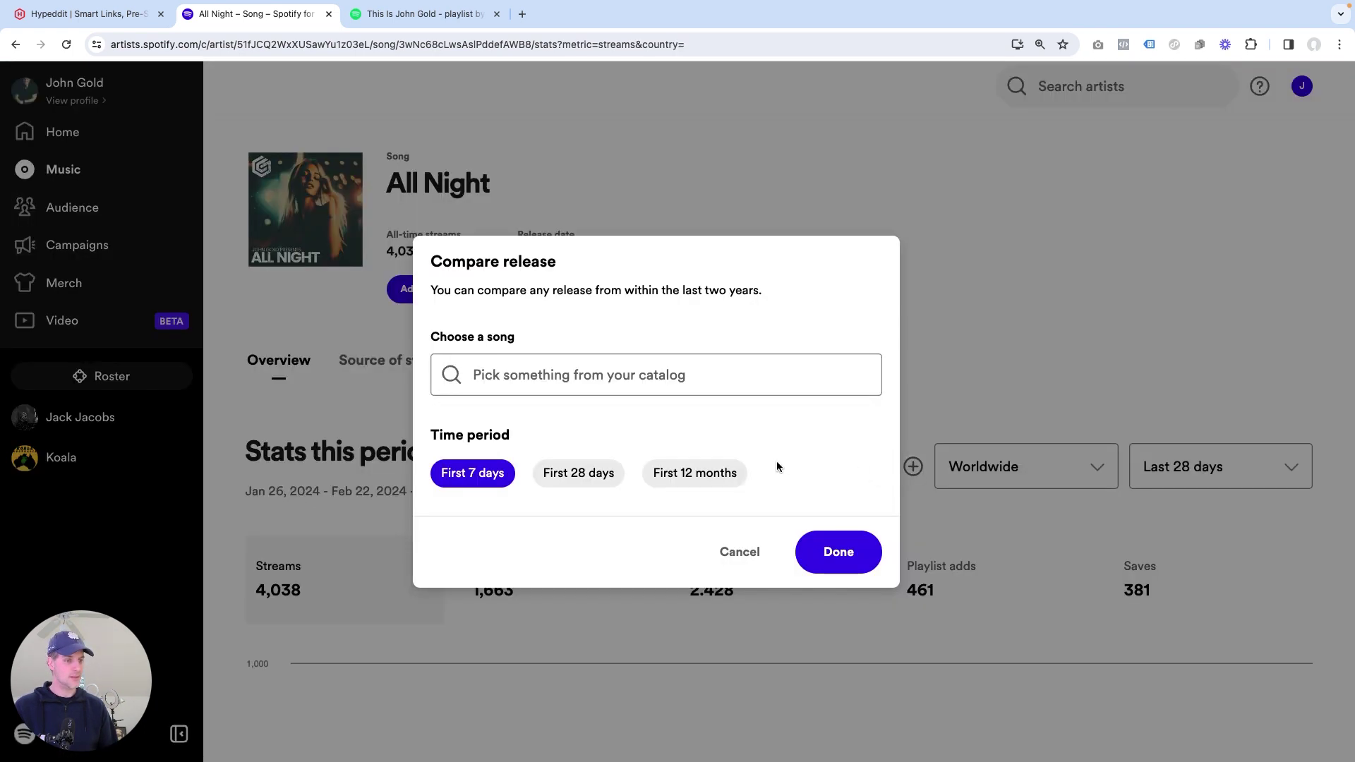
pyautogui.click(566, 371)
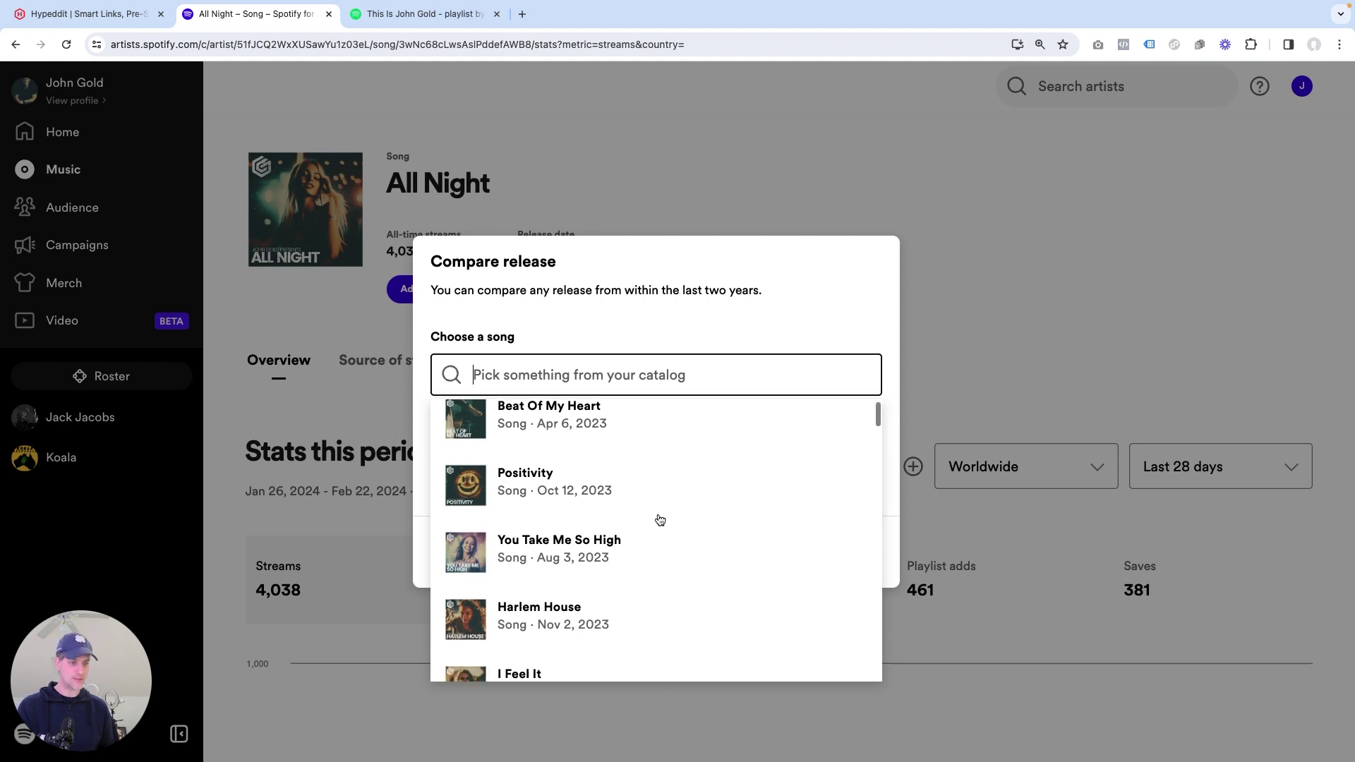
pyautogui.scroll(-2, 660, 521)
pyautogui.click(499, 557)
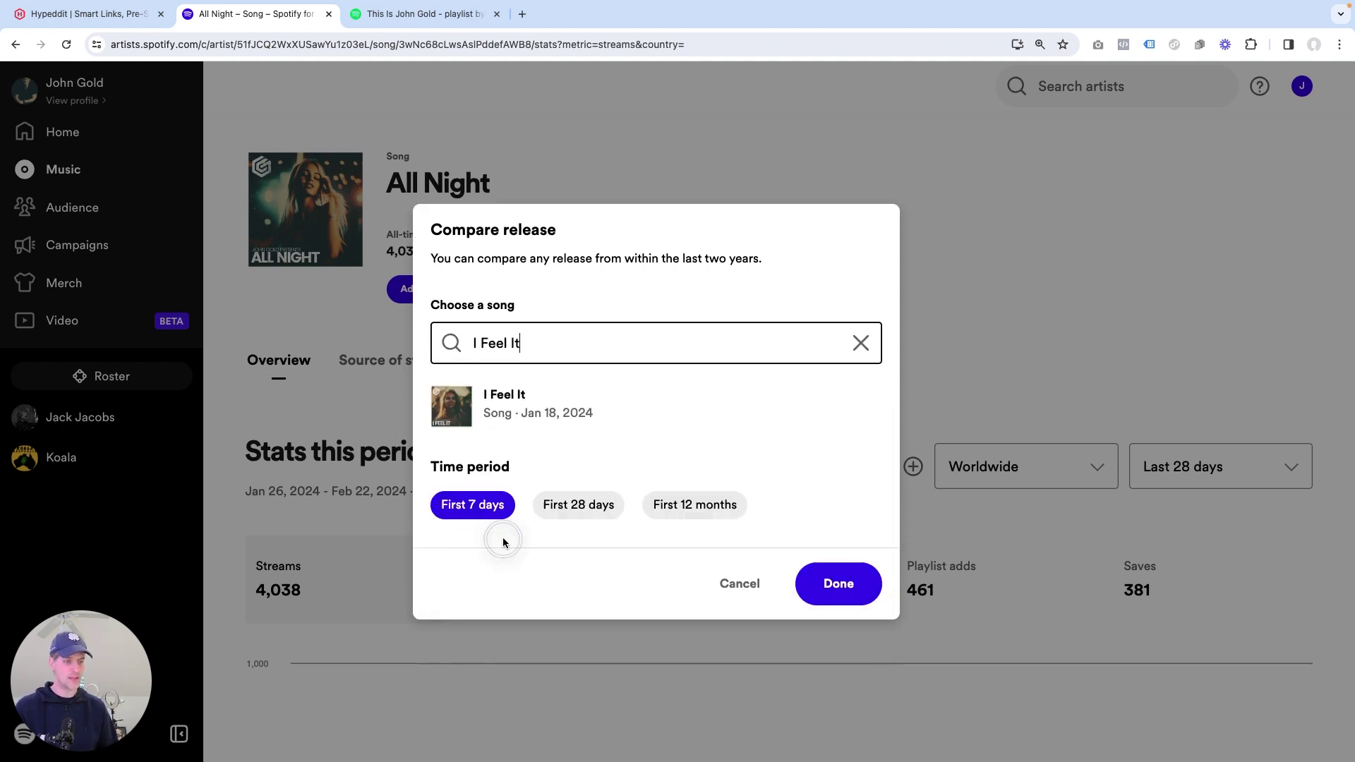
pyautogui.click(851, 589)
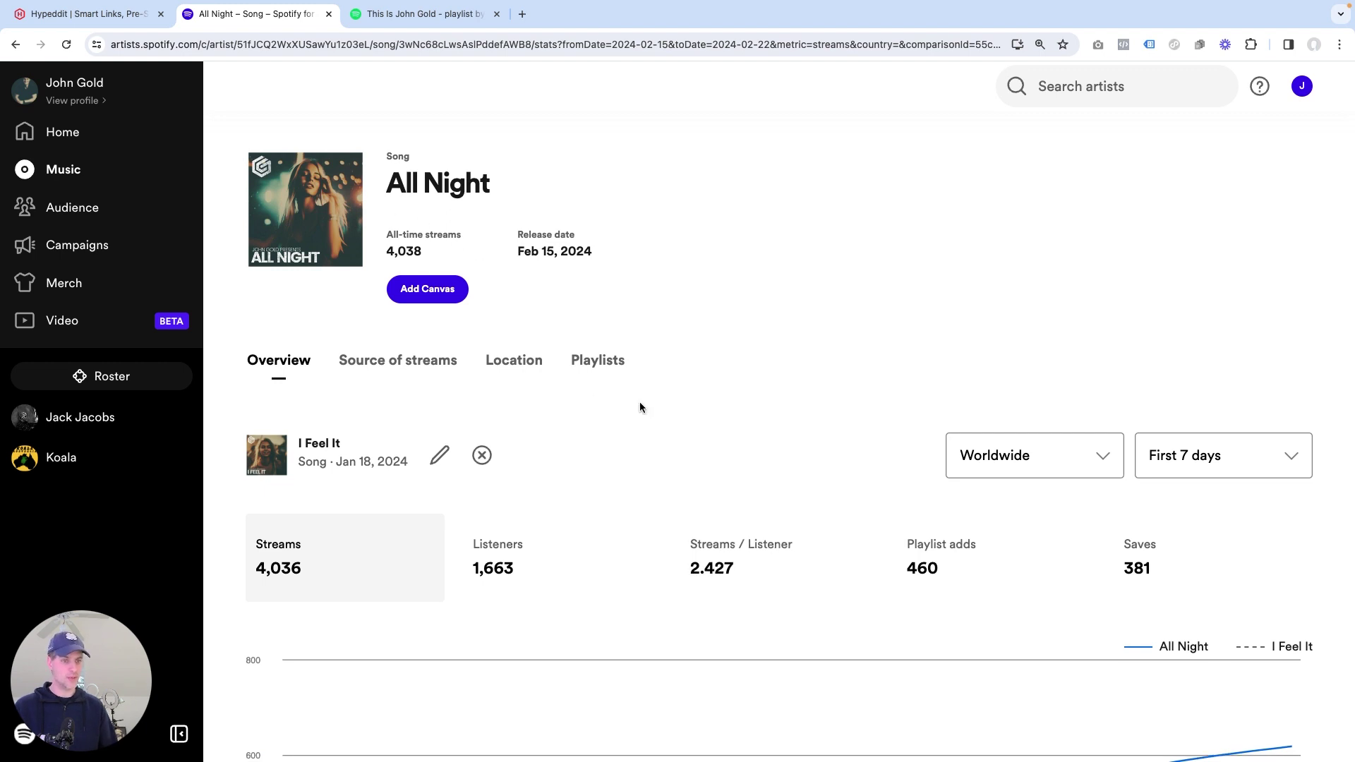
pyautogui.scroll(-1, 811, 478)
pyautogui.scroll(-4, 813, 478)
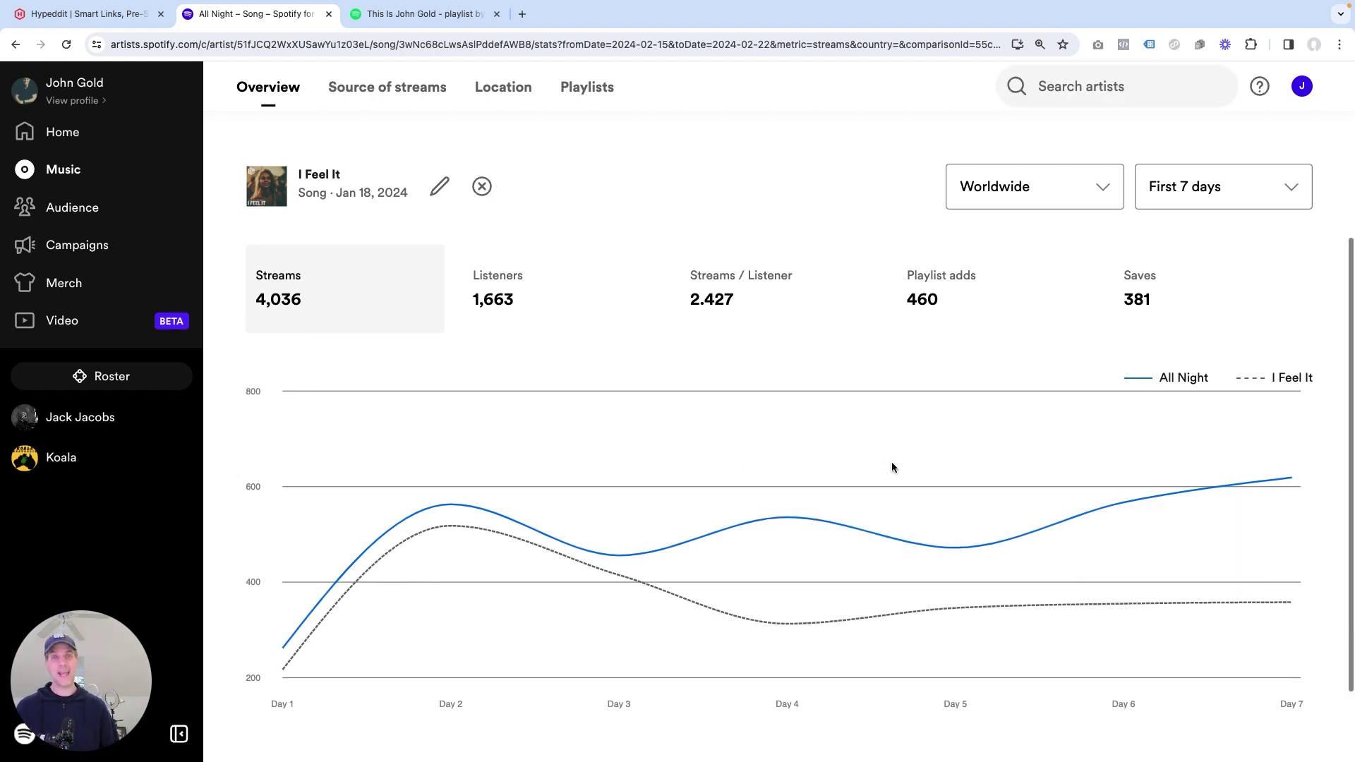
pyautogui.scroll(4, 892, 461)
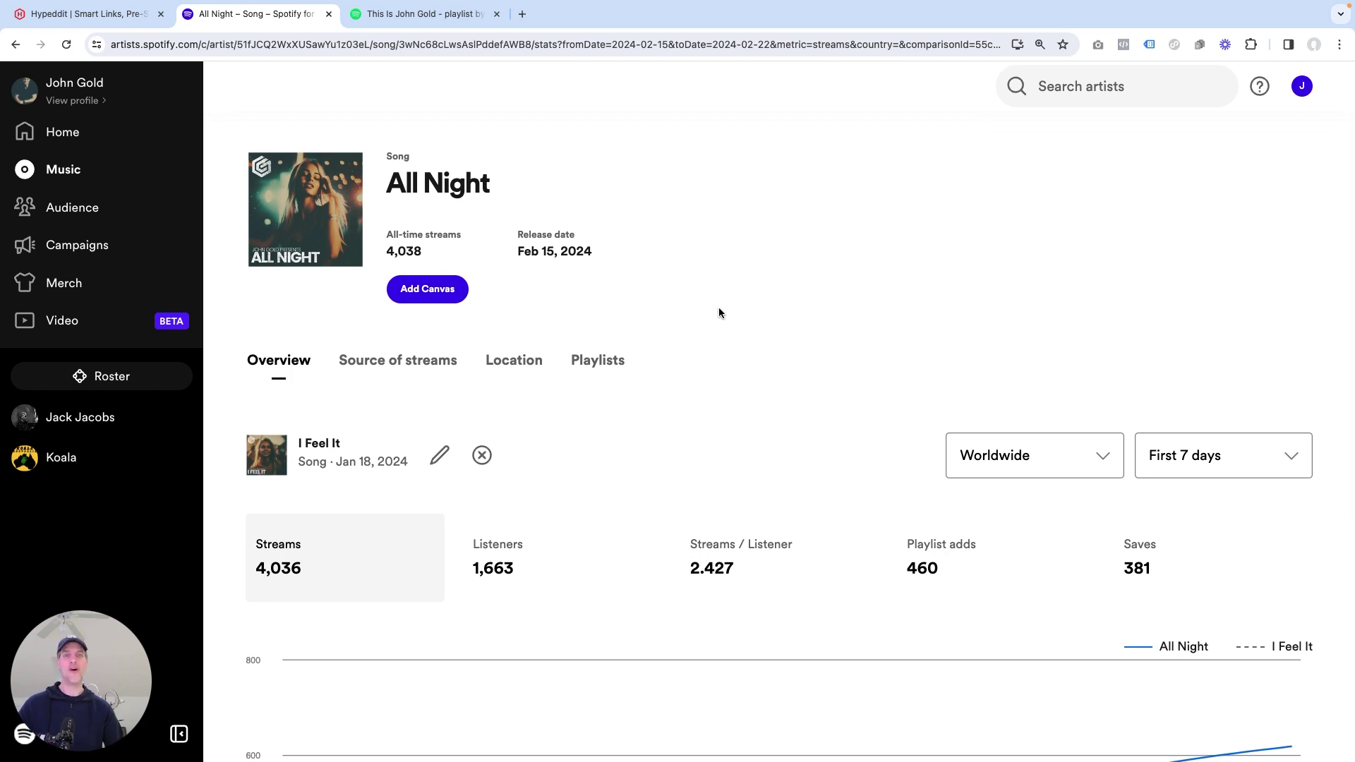